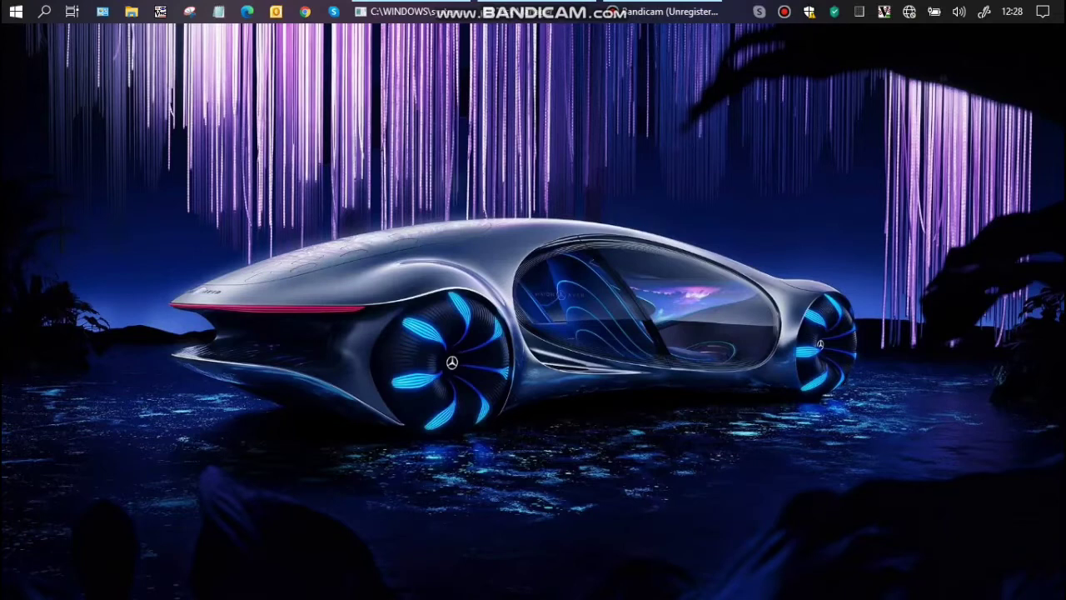
Run ncpa.cpl and view Ethernet 2's details: IPv4 192.168.1.2, default gateway 192.168.1.1.
key("super+r")
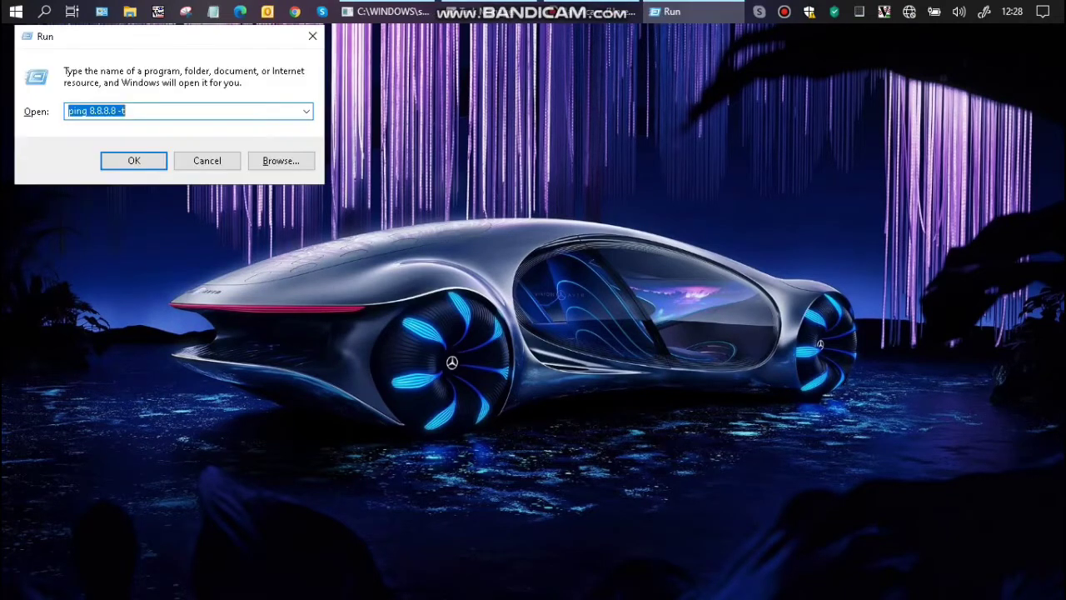
type("ncpa.cpl")
key("Return")
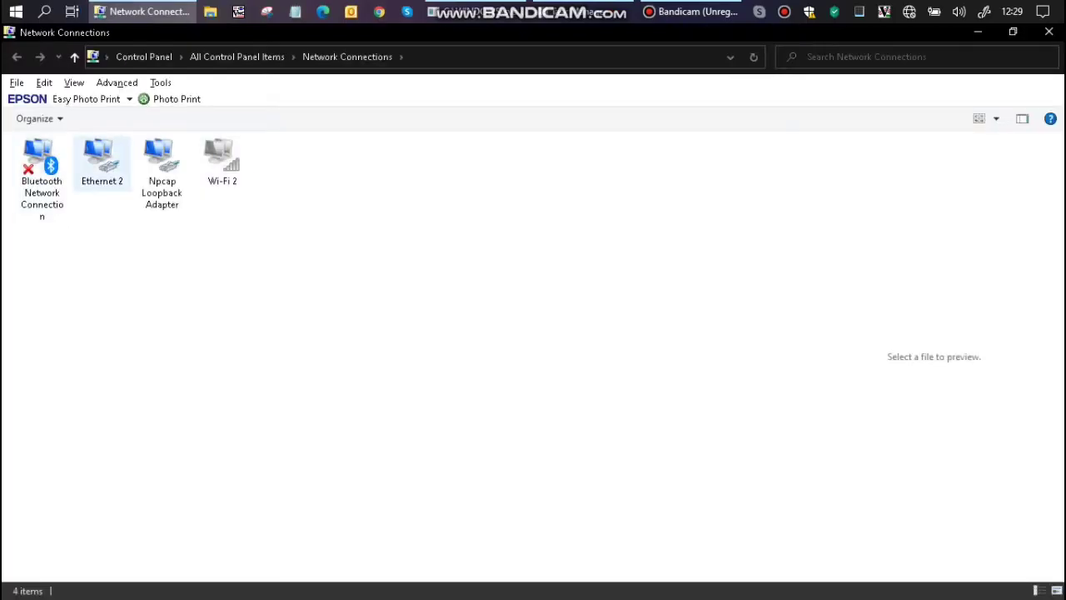
double_click(102, 162)
left_click(443, 282)
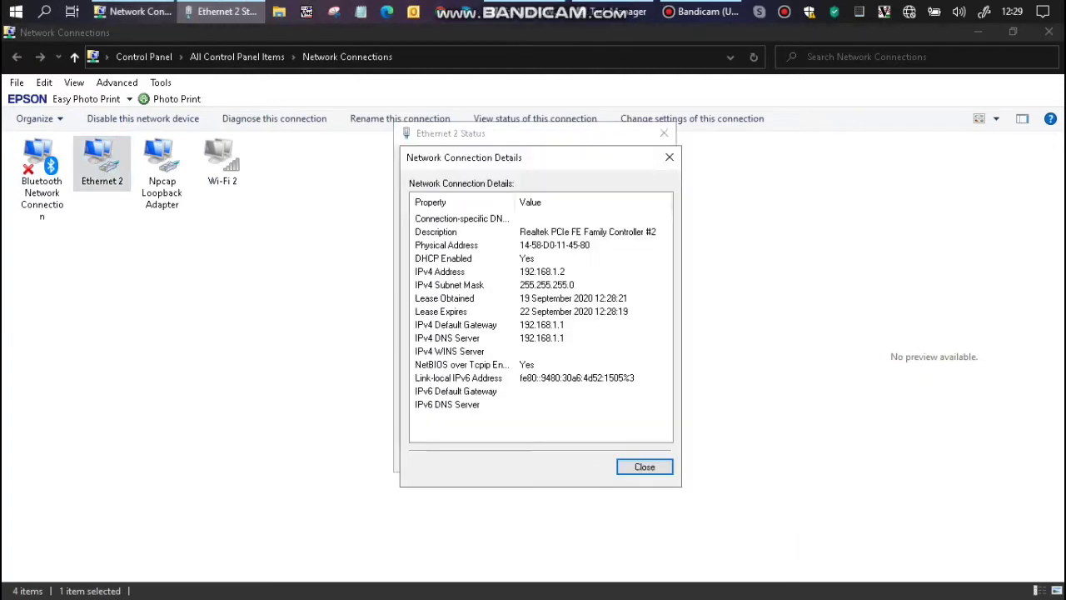
left_click(450, 272)
left_click(456, 324)
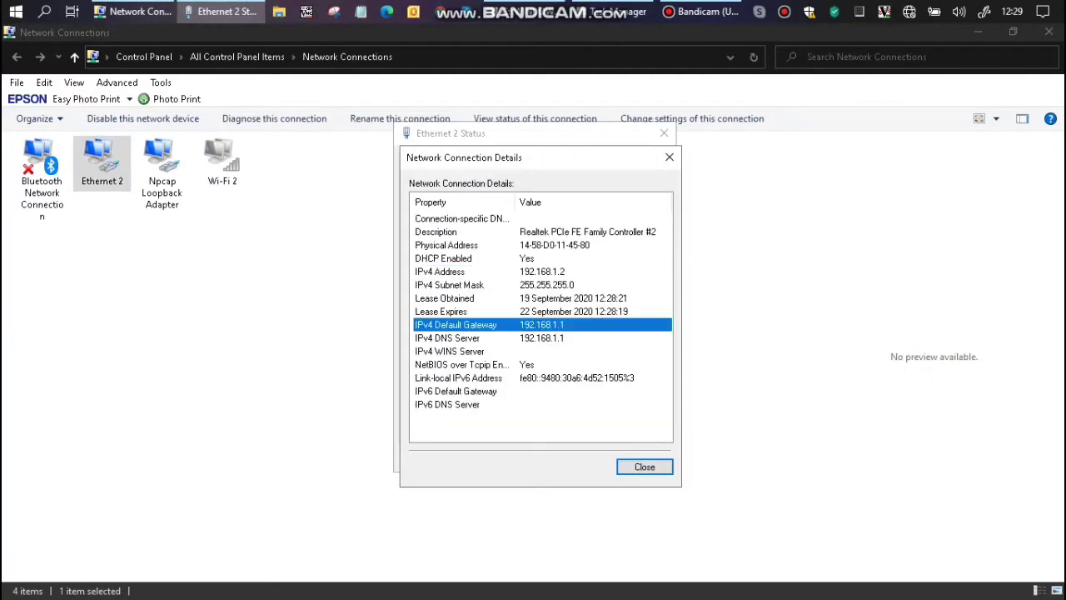
Open Command Prompt at C:\ with green text (color 0a) and a cleared screen.
key("super+r")
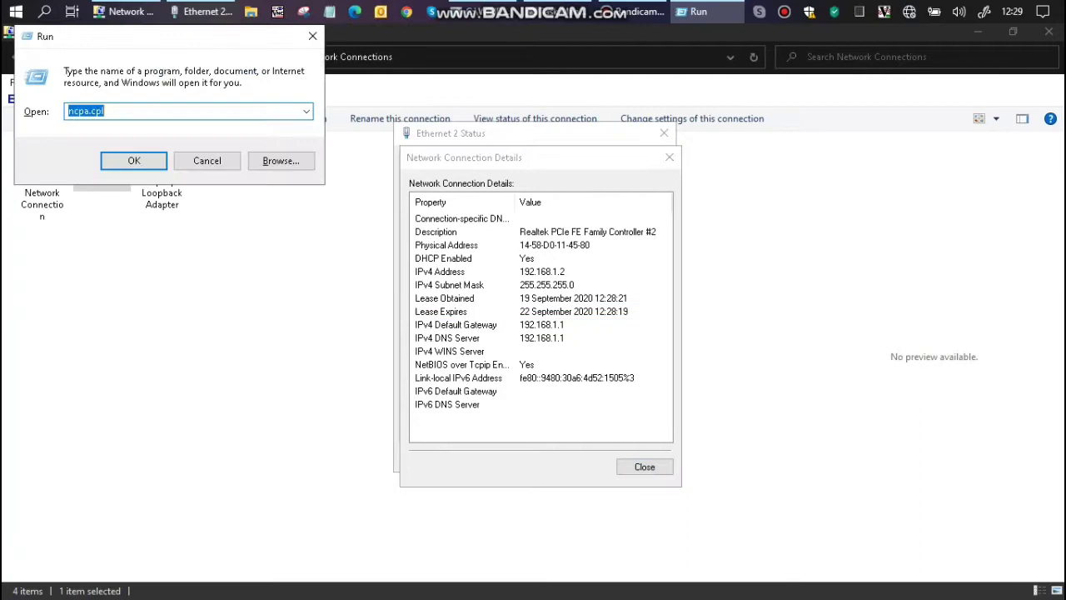
type("cmd")
key("Return")
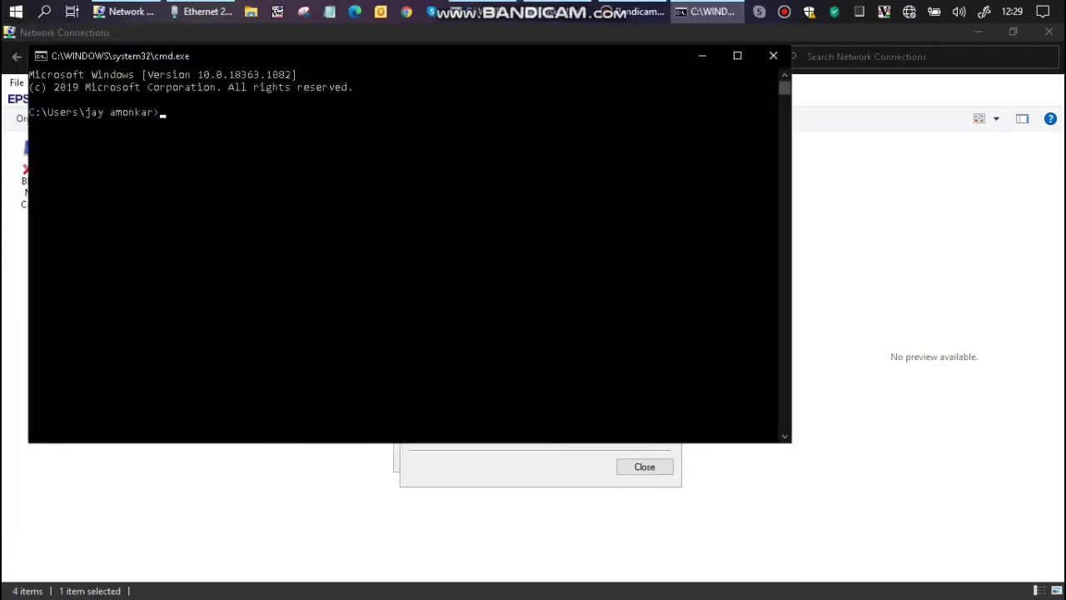
type("cd..")
key("Return")
type("cd..")
key("Return")
type("cls")
key("Return")
type("color 0a")
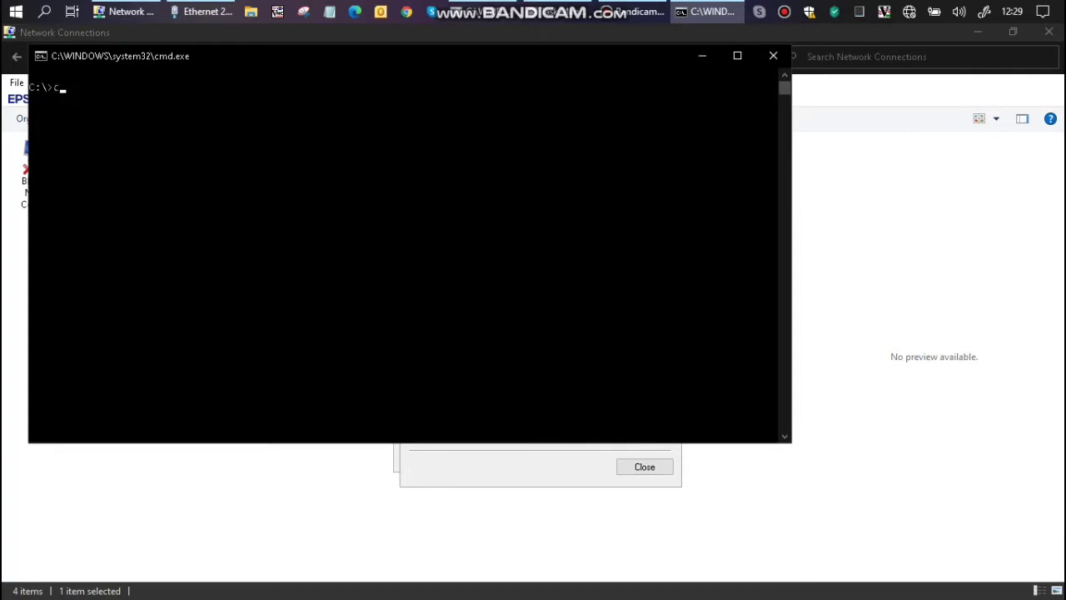
key("Return")
type("cls")
key("Return")
Start a continuous ping to 192.168.1.1, then close the connection dialogs and minimize cmd.
type("ping 192.168.1.1 -t")
key("Return")
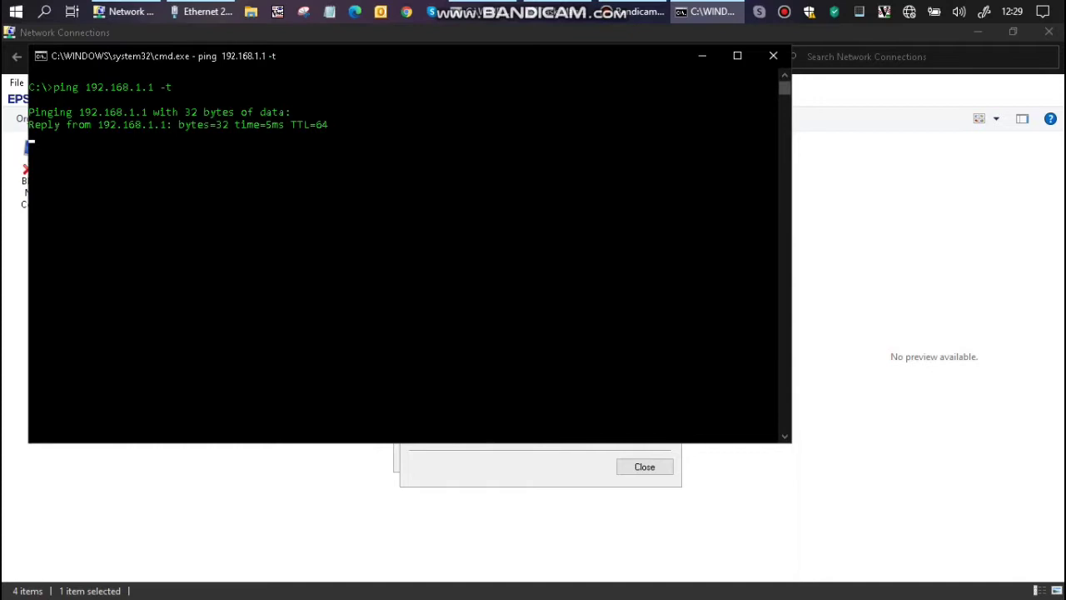
left_click_drag(791, 145, 388, 147)
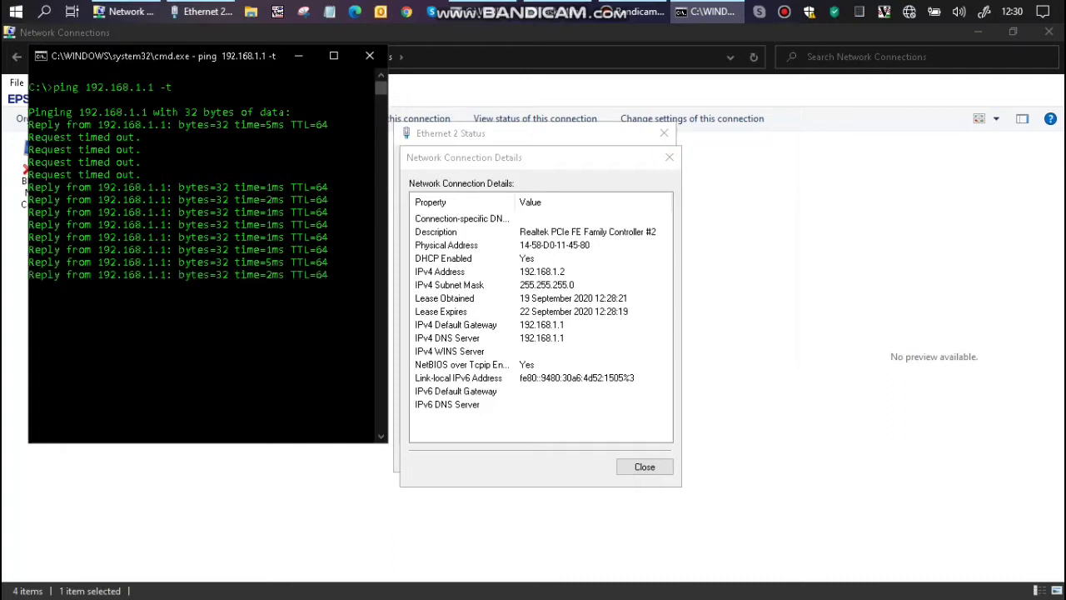
left_click(669, 157)
left_click(664, 134)
left_click(370, 55)
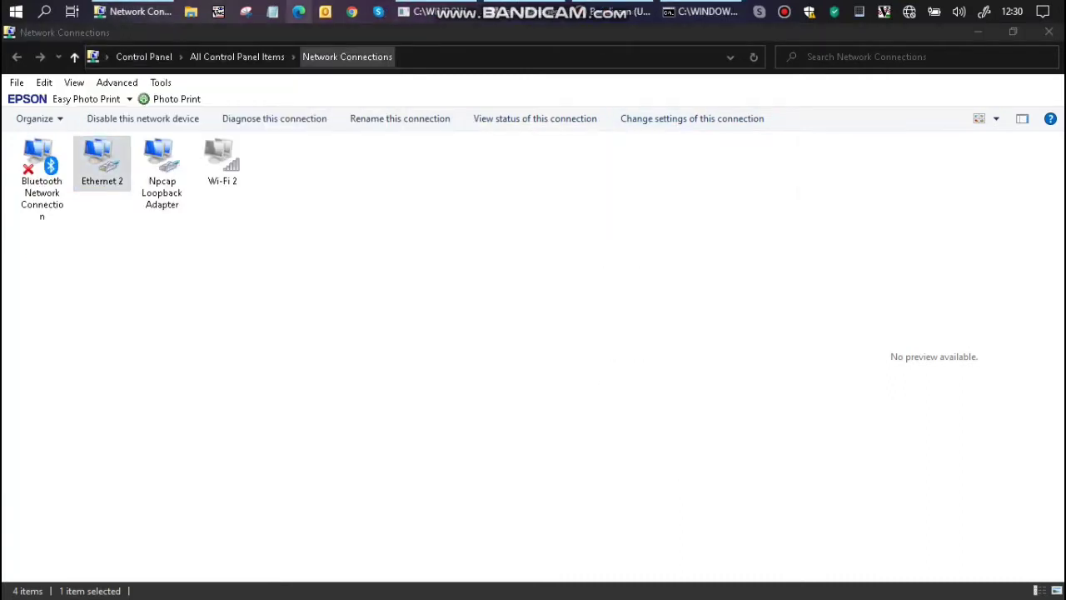
Open an InPrivate Edge window and load the router page at 192.168.1.1.
right_click(298, 11)
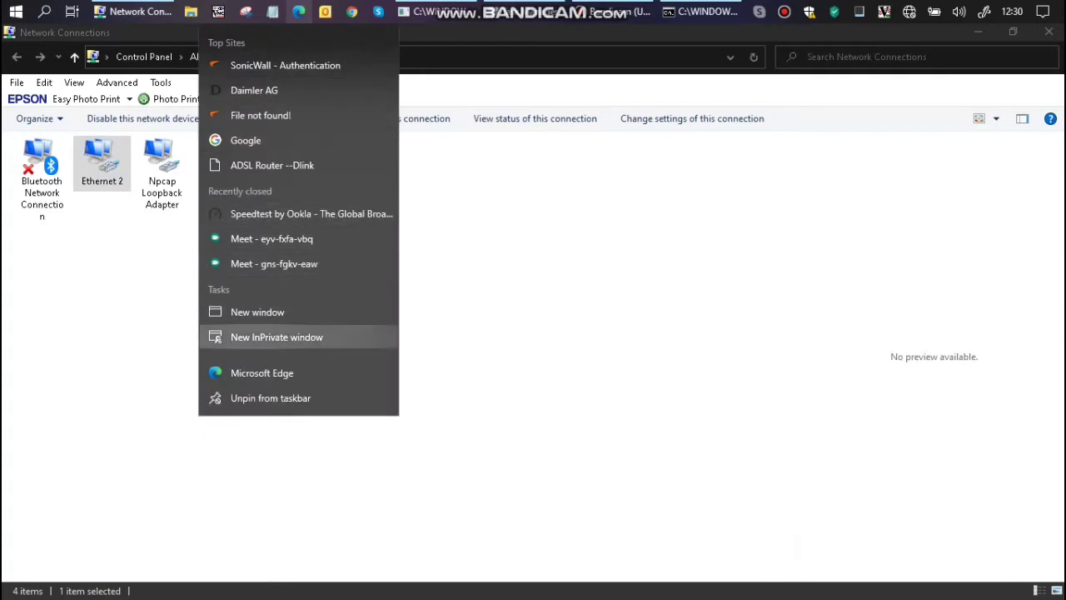
key("Escape")
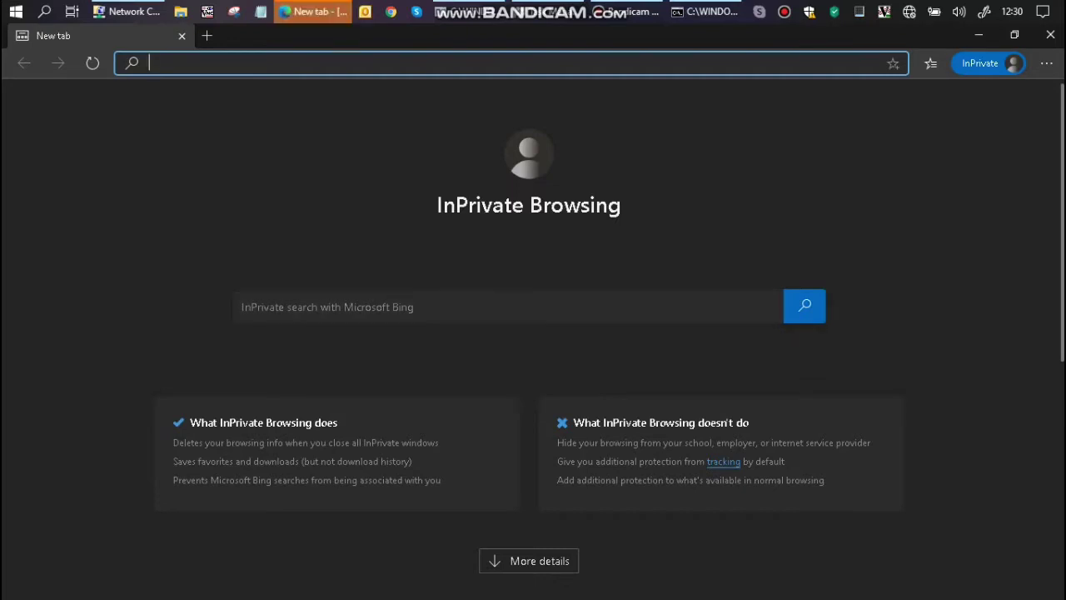
type("19")
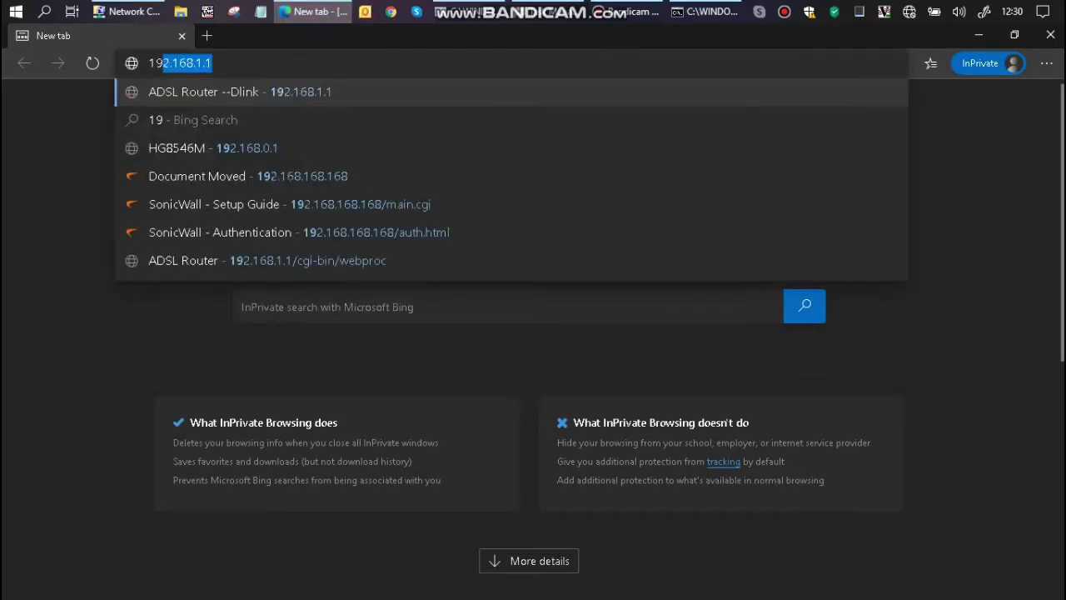
type("2.168.1.1")
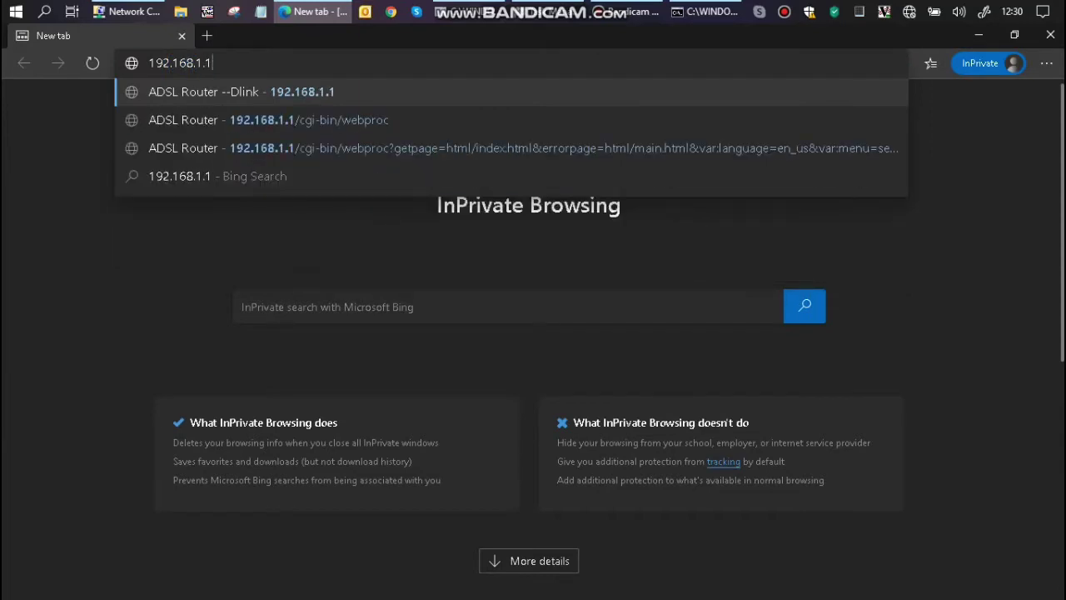
key("Return")
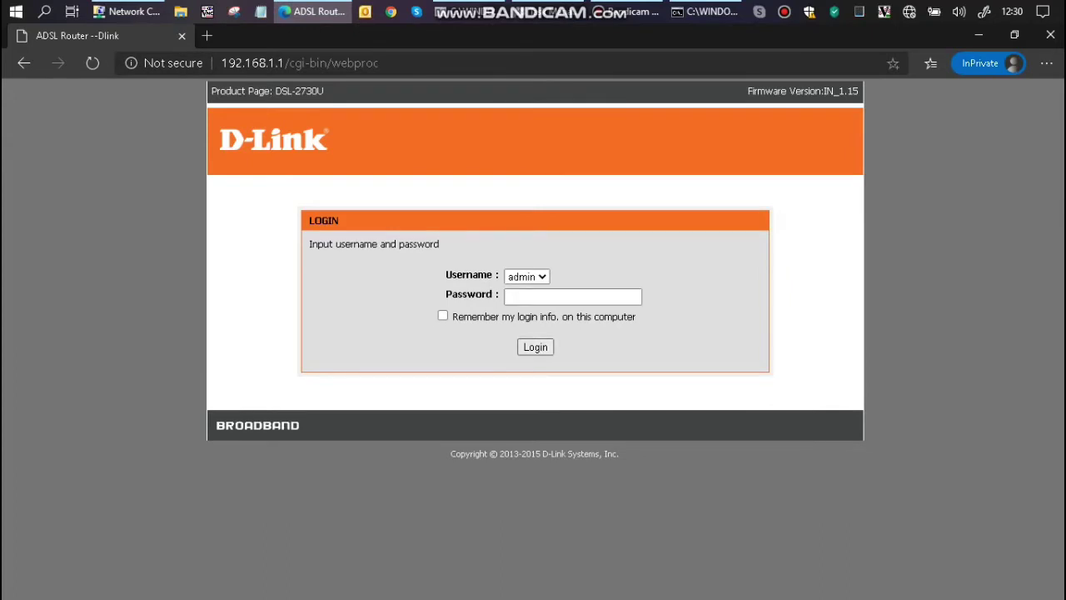
Log in to the router's web interface with the account password.
left_click(572, 297)
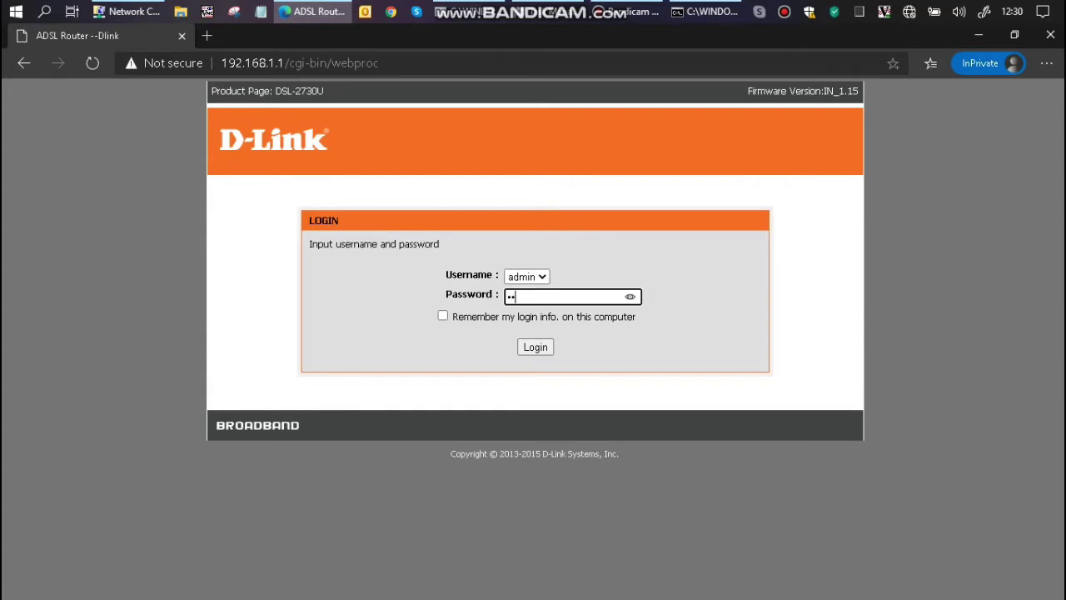
key("Return")
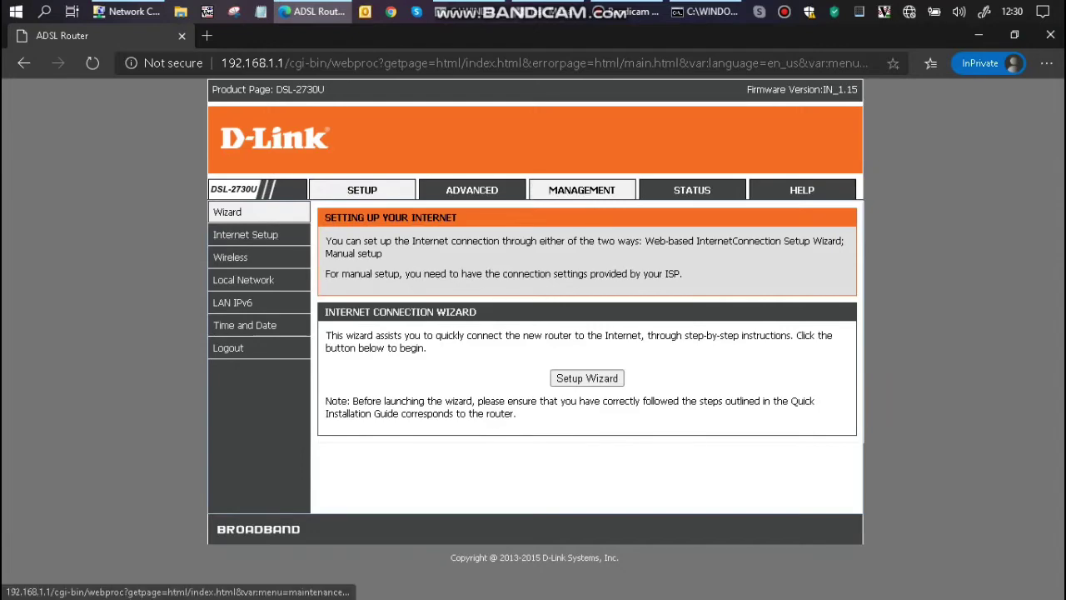
Restore factory default settings from MANAGEMENT > System Management and confirm the reboot.
left_click(582, 190)
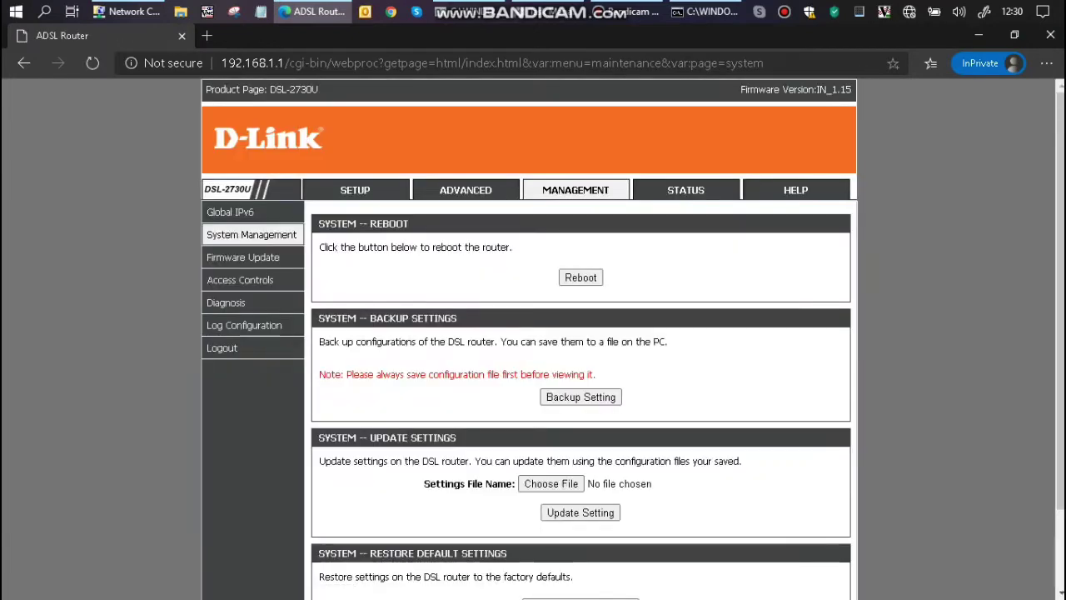
scroll(534, 333, "down", 2)
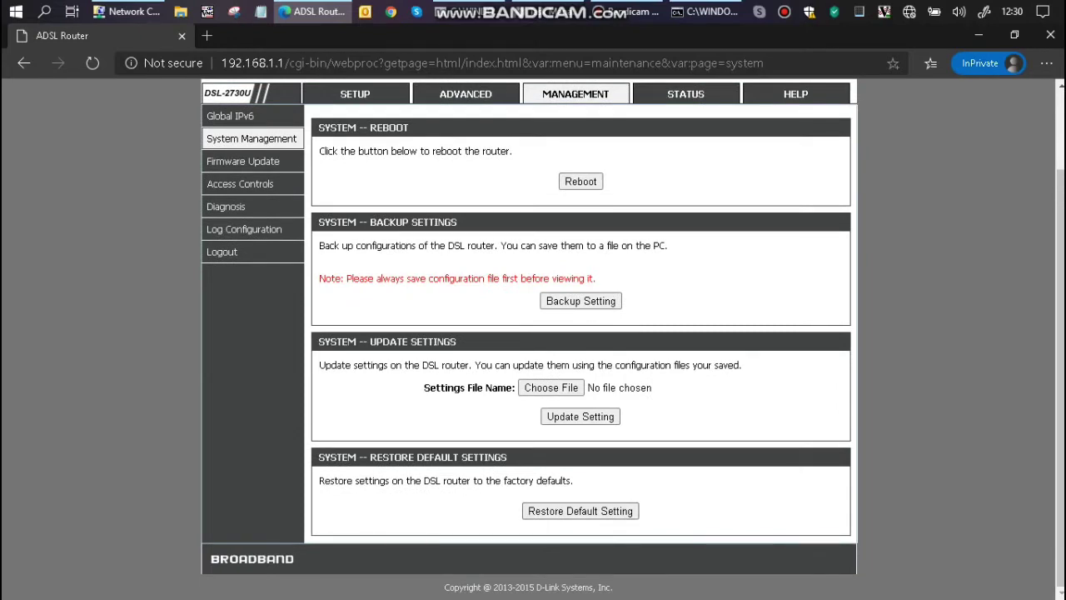
left_click_drag(319, 457, 507, 457)
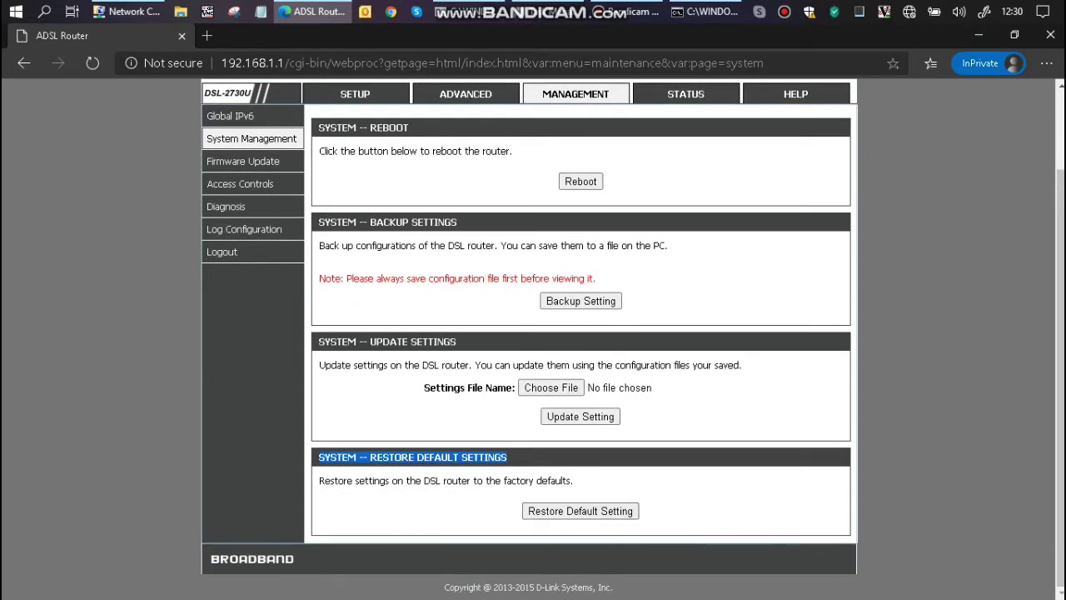
left_click_drag(320, 481, 575, 481)
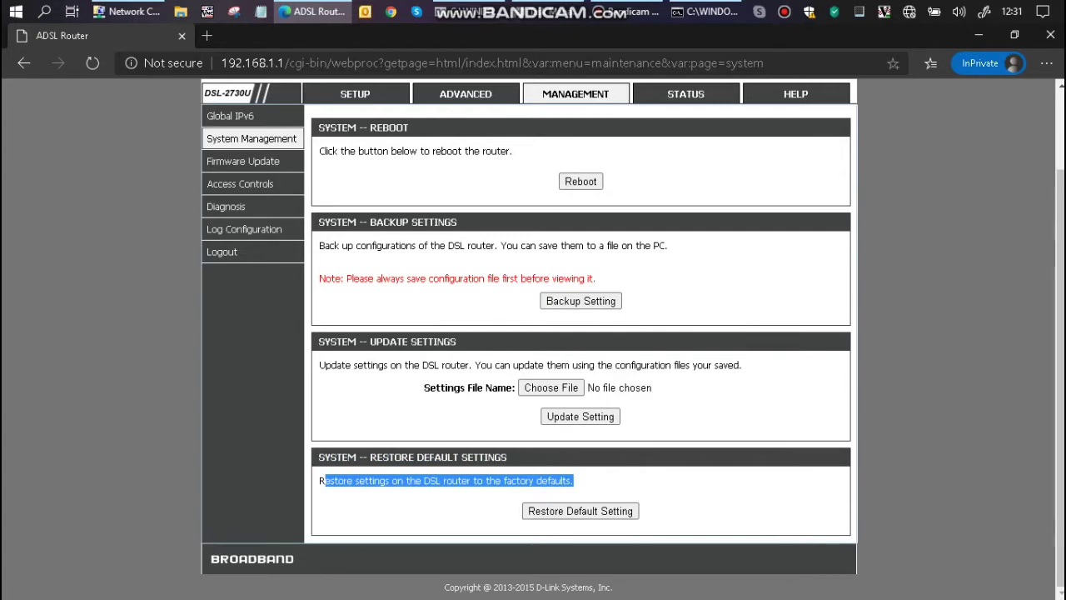
left_click(580, 511)
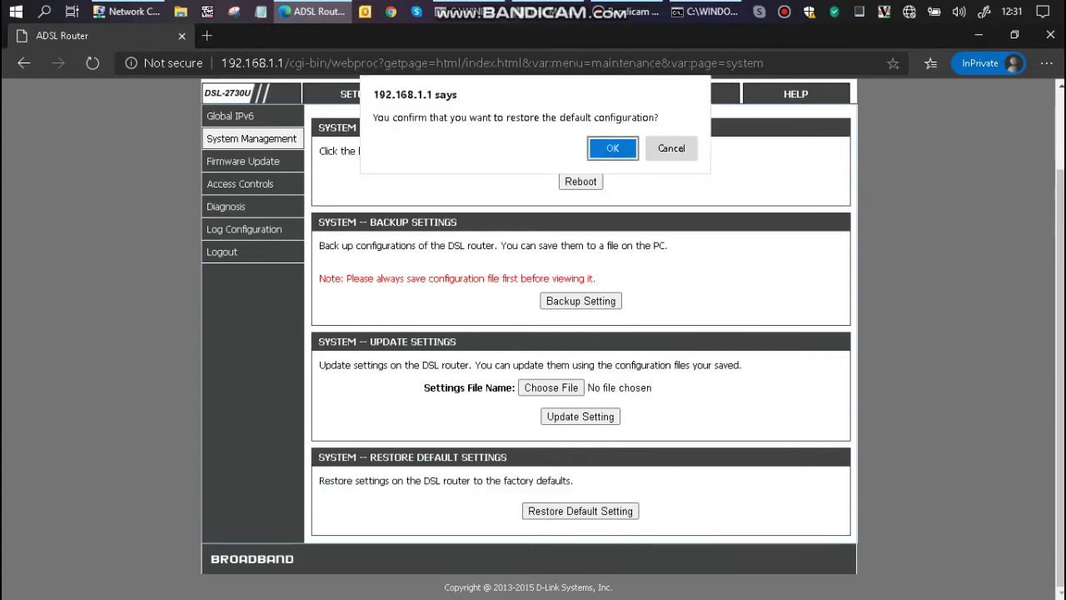
left_click(672, 148)
left_click(581, 511)
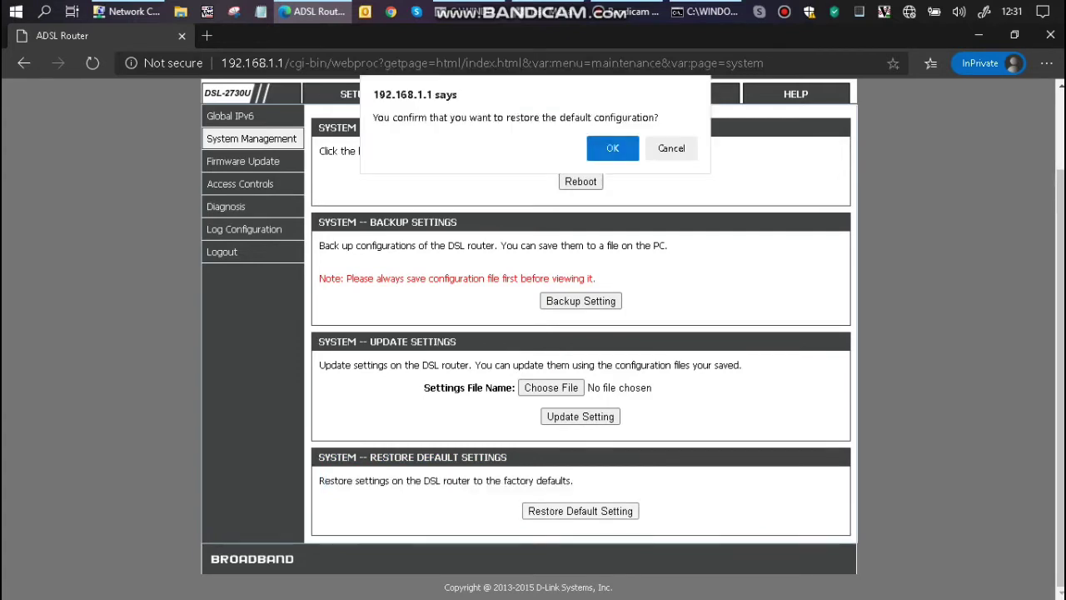
left_click(589, 151)
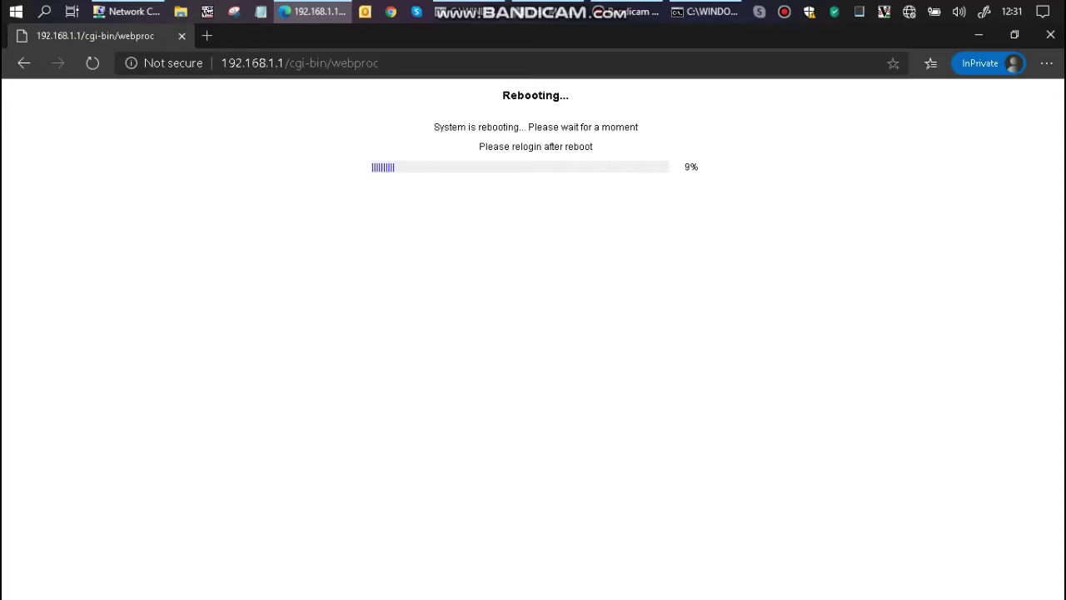
Bring the ping window over the browser to watch the router reboot.
left_click(708, 11)
left_click_drag(197, 56, 538, 210)
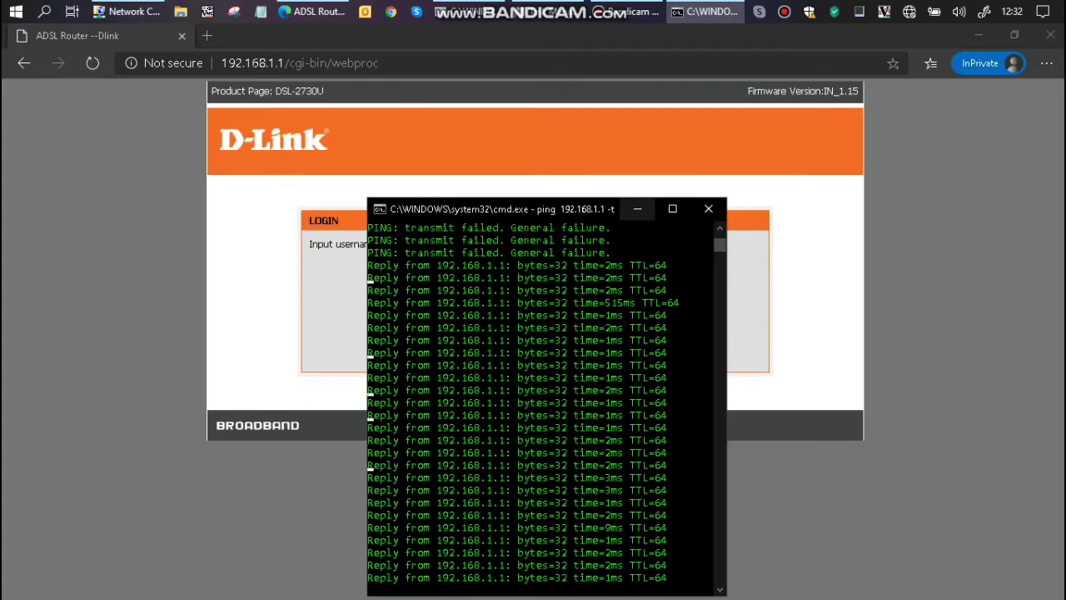
Log back in to the rebooted router.
left_click(638, 208)
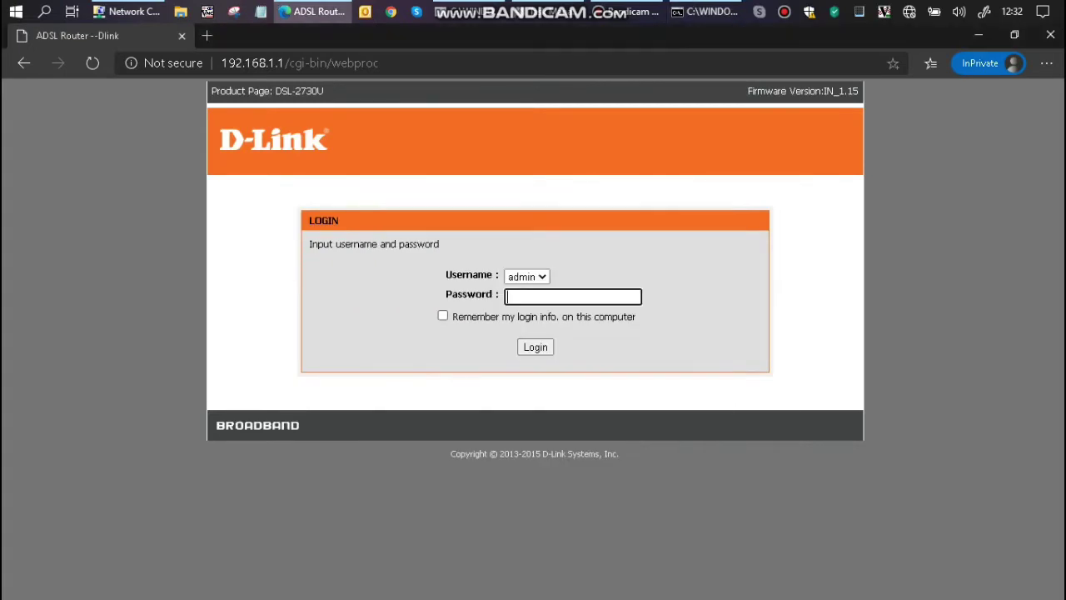
key("Return")
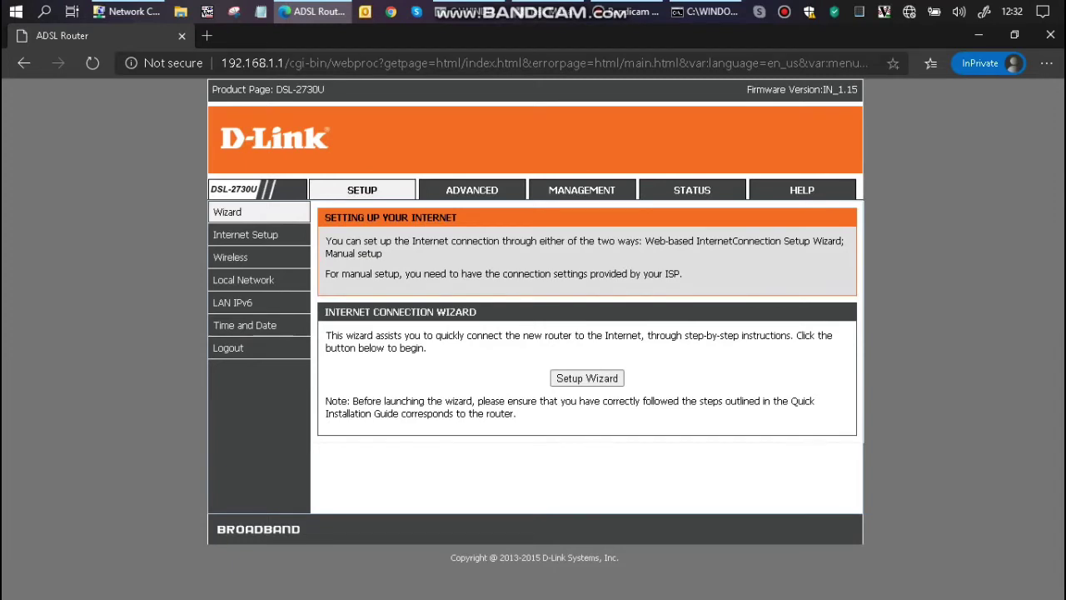
Change the Wireless Basic SSID to Conferencing and apply it.
mouse_move(230, 257)
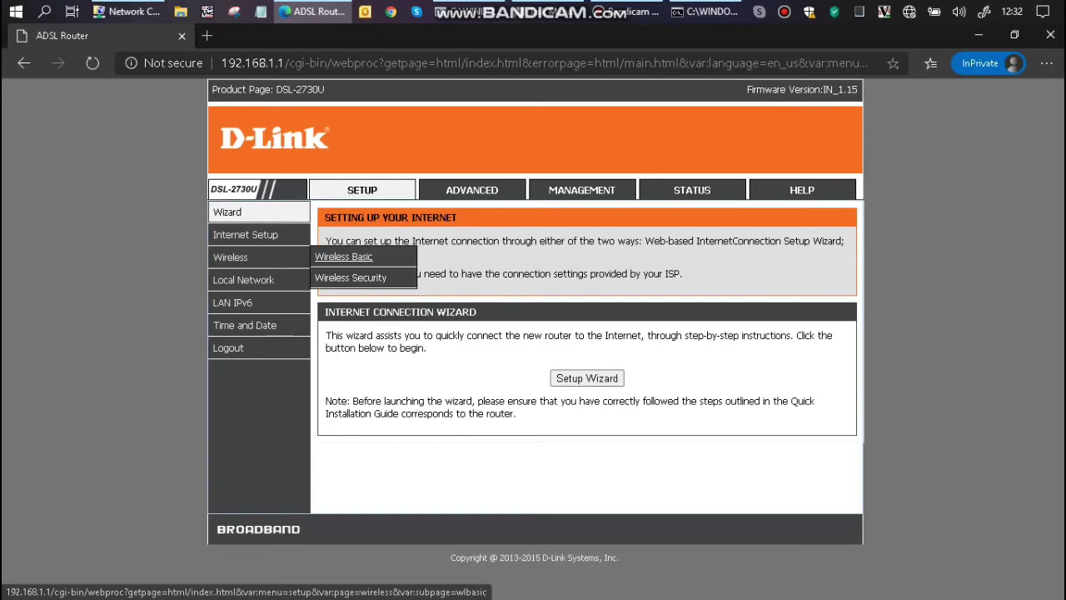
left_click(343, 256)
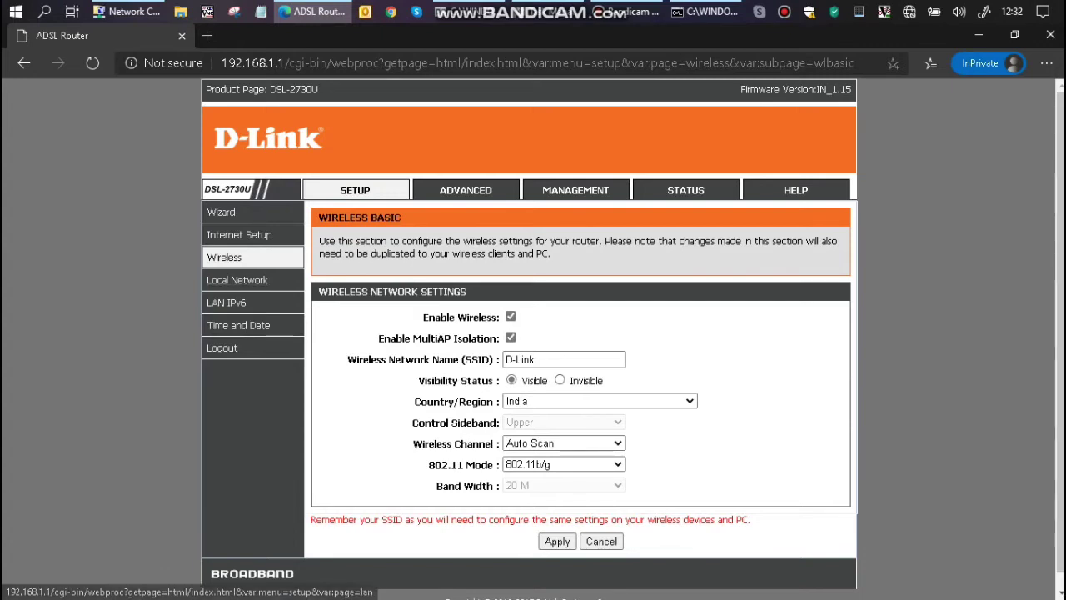
triple_click(564, 359)
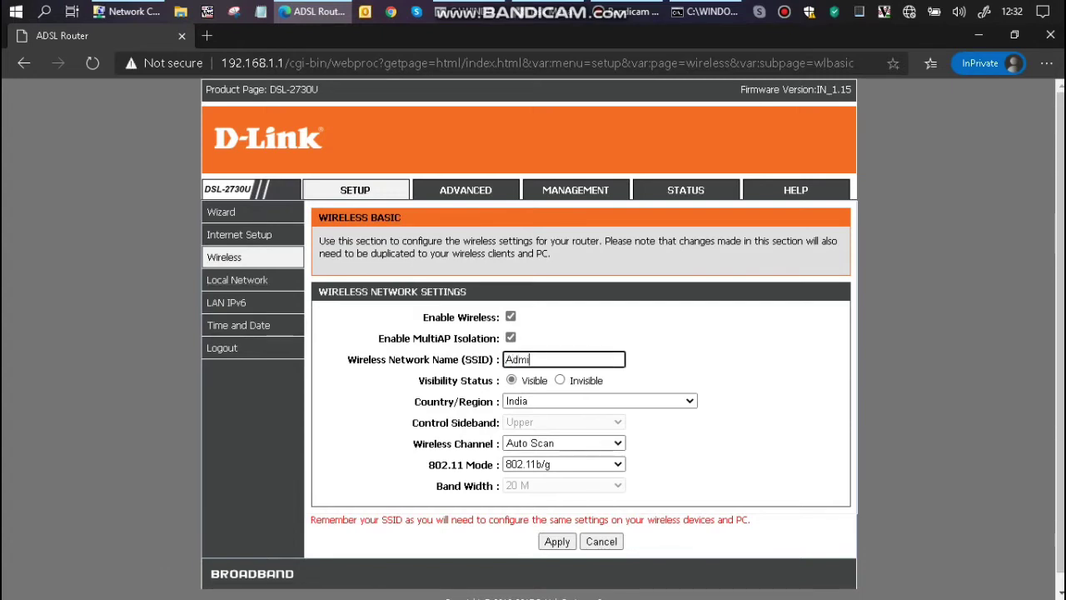
key("Tab")
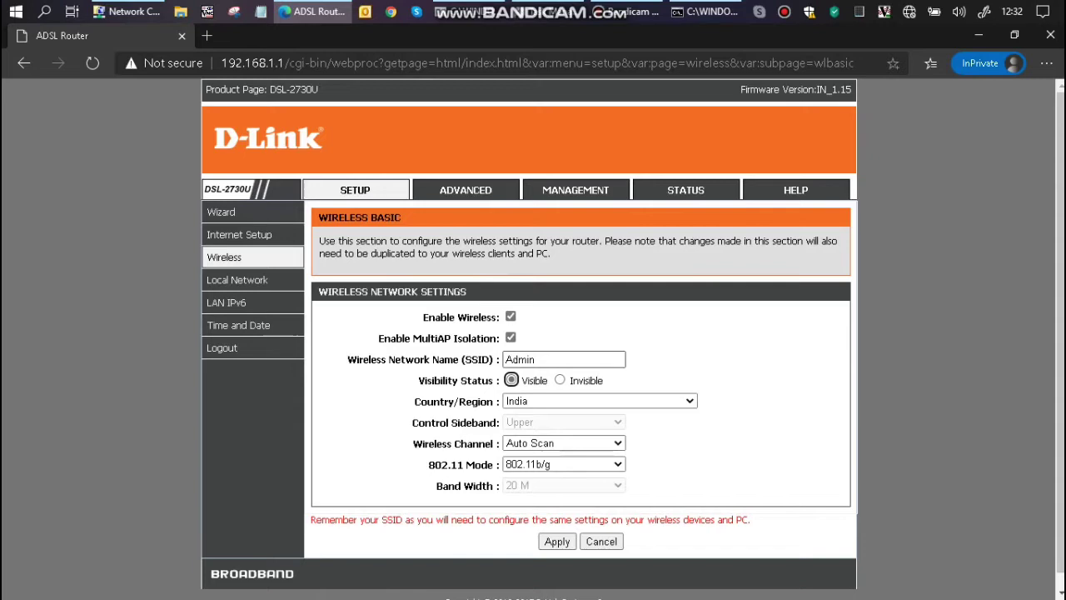
key("shift+Tab")
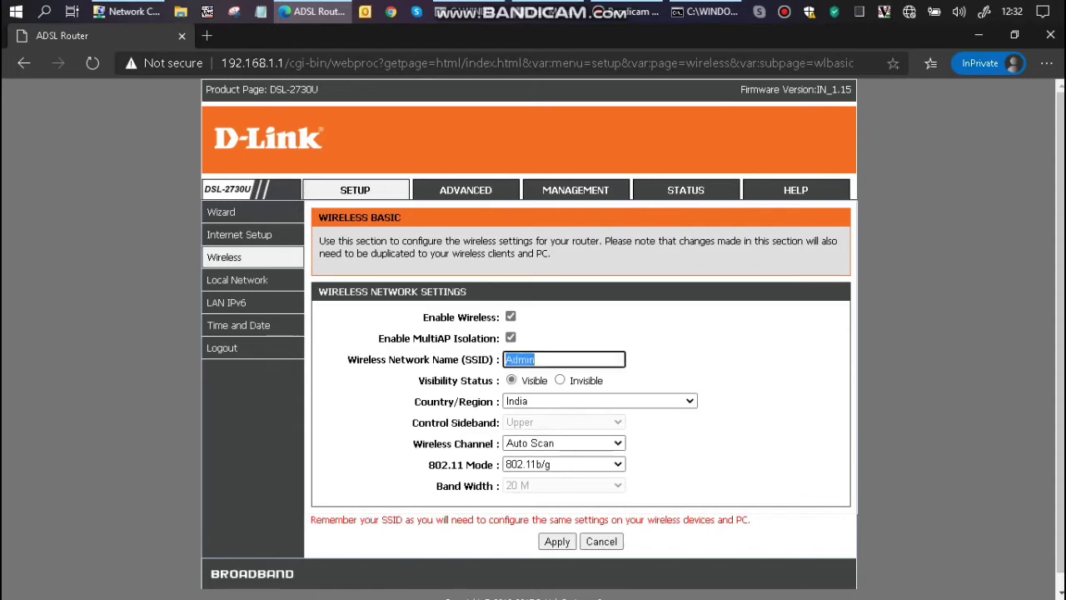
key("BackSpace")
key("BackSpace")
key("BackSpace")
key("BackSpace")
key("BackSpace")
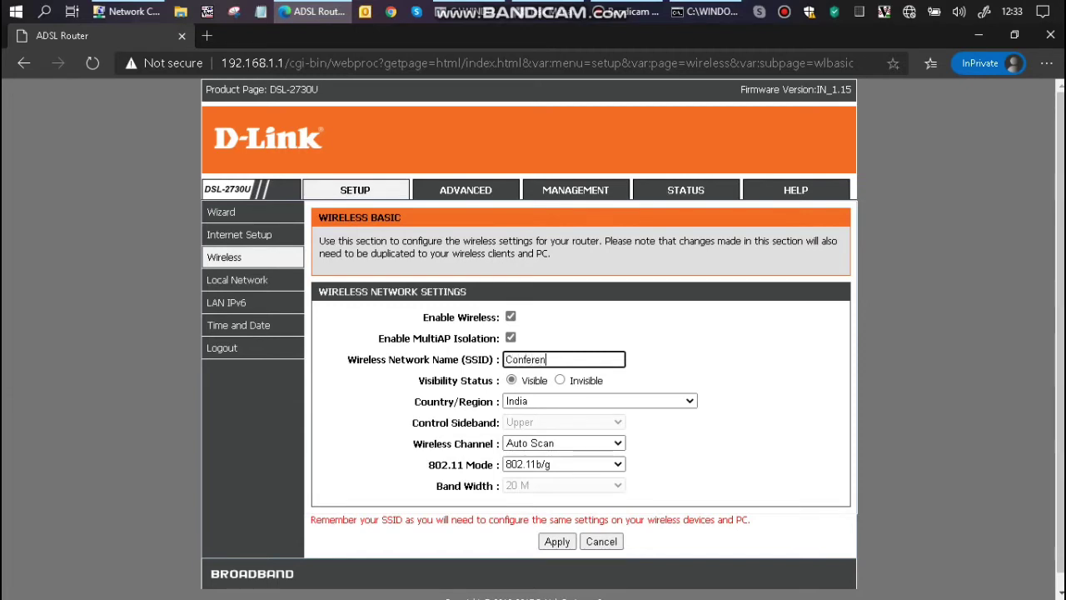
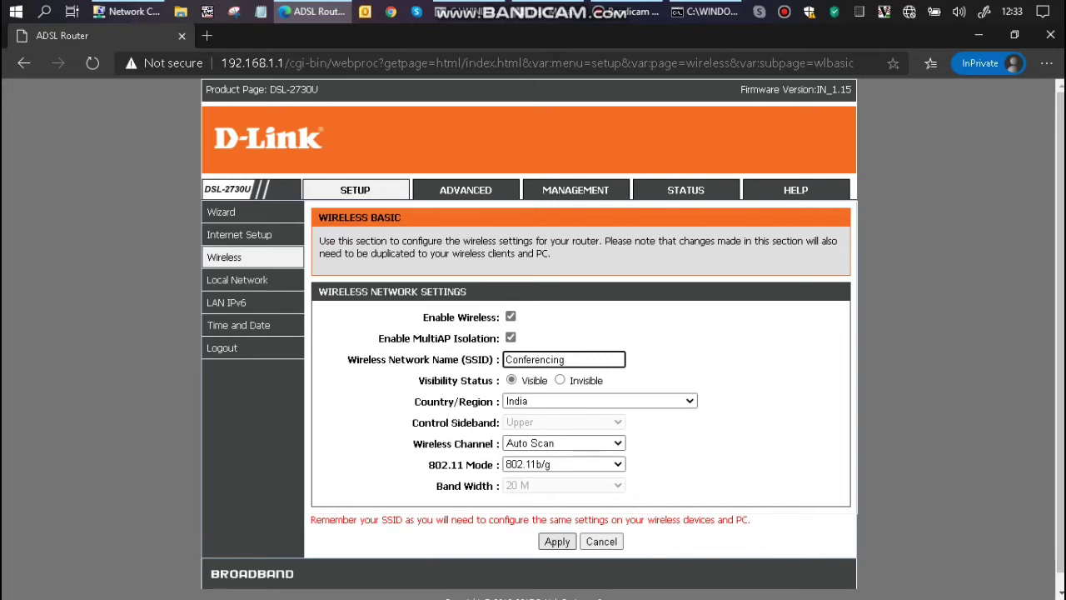
left_click(557, 541)
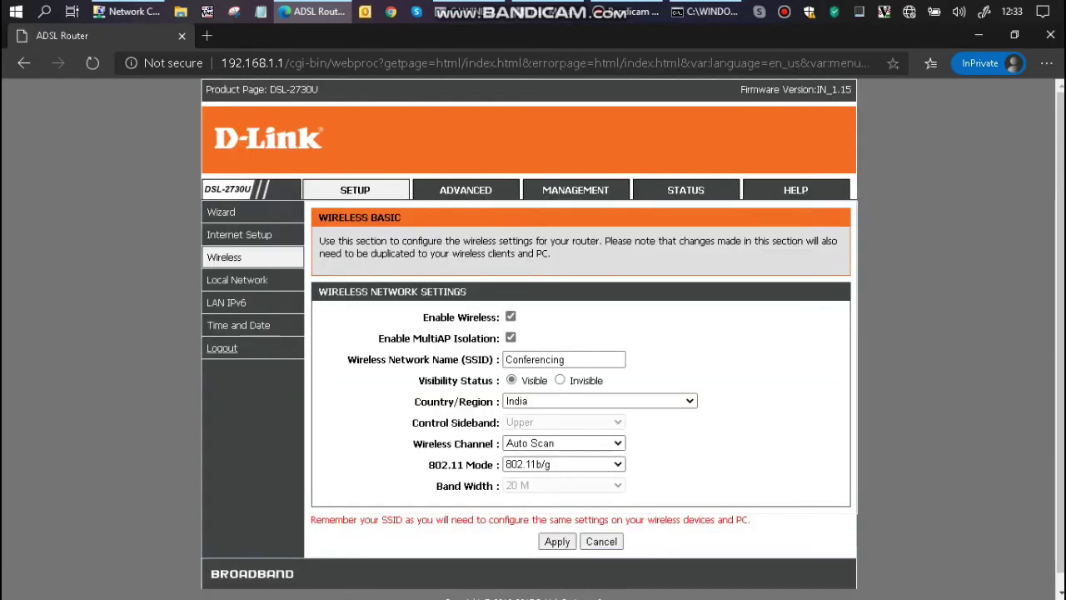
Uncheck Enable MultiAP Isolation on Wireless Basic and apply the change.
mouse_move(224, 257)
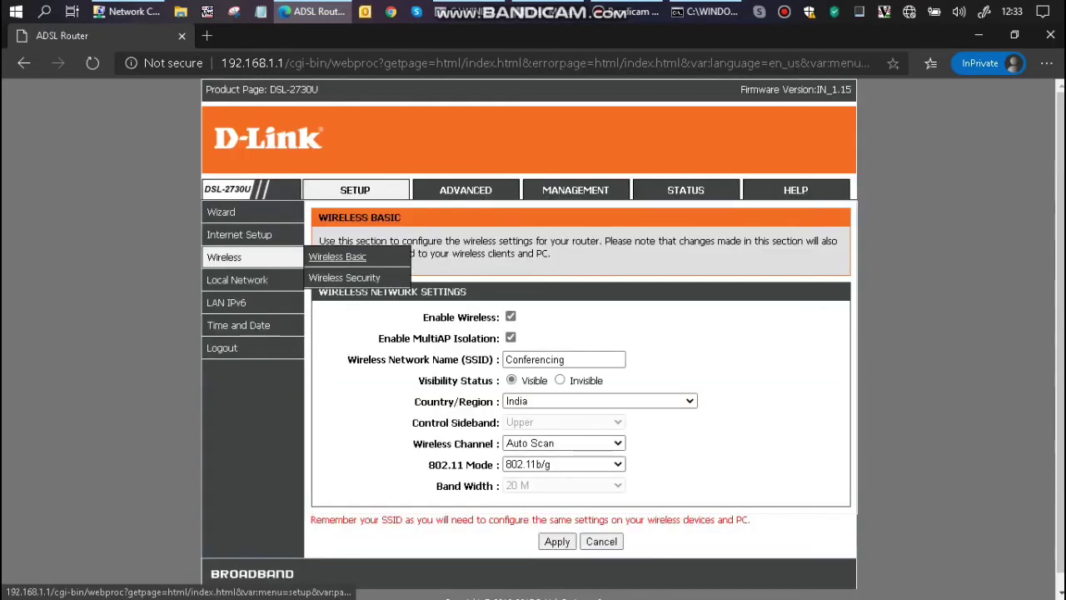
left_click(344, 278)
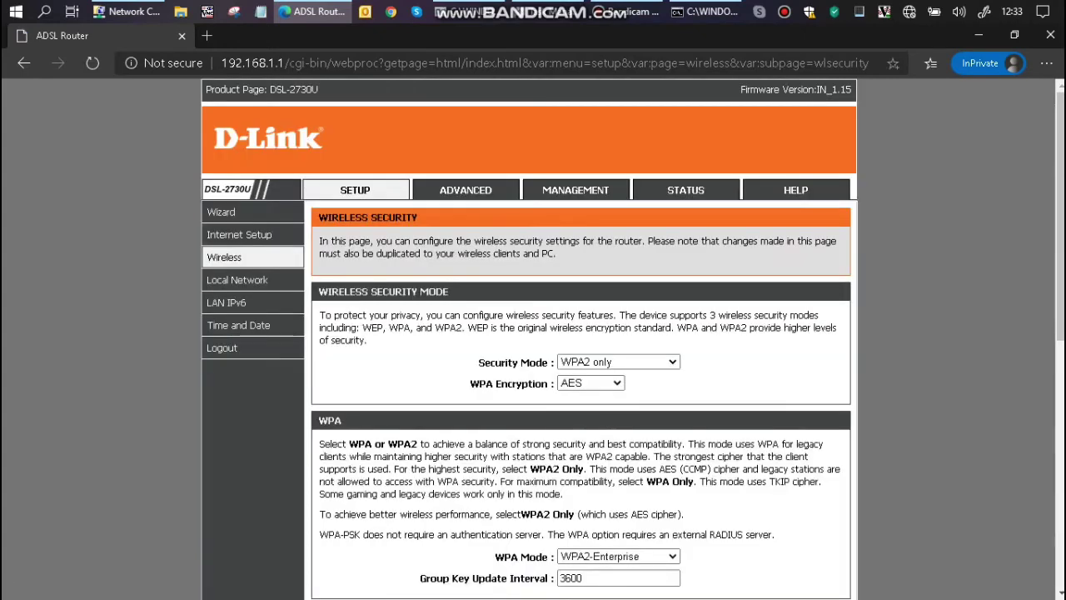
left_click(337, 257)
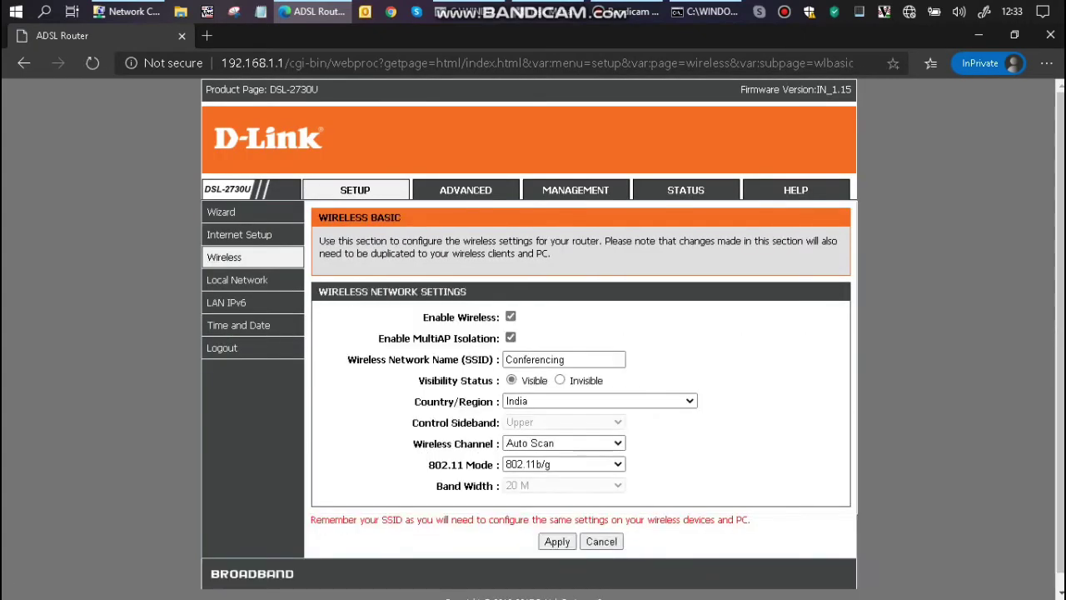
left_click(510, 337)
left_click(558, 542)
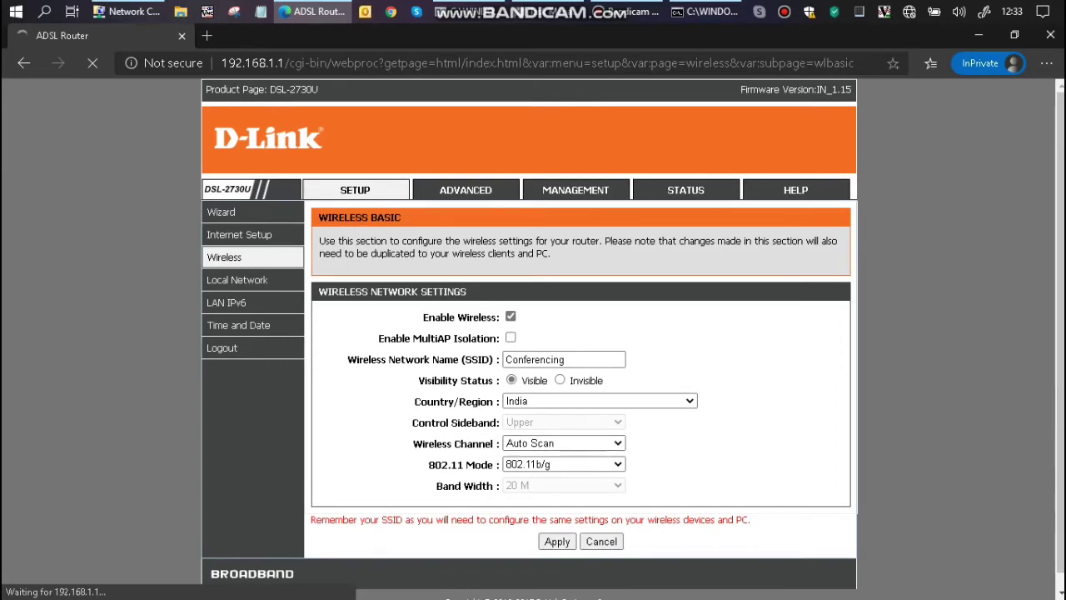
Set Wireless Security to Auto(WPA or WPA2), TKIP+AES encryption, WPA mode Auto(WPA or WPA2)-PSK.
mouse_move(226, 260)
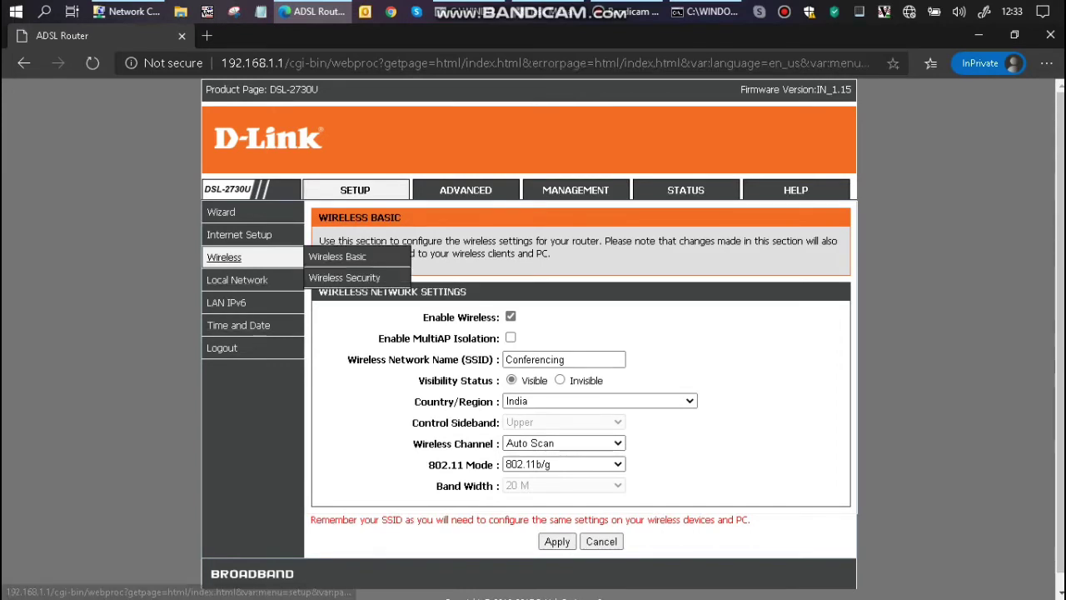
left_click(344, 278)
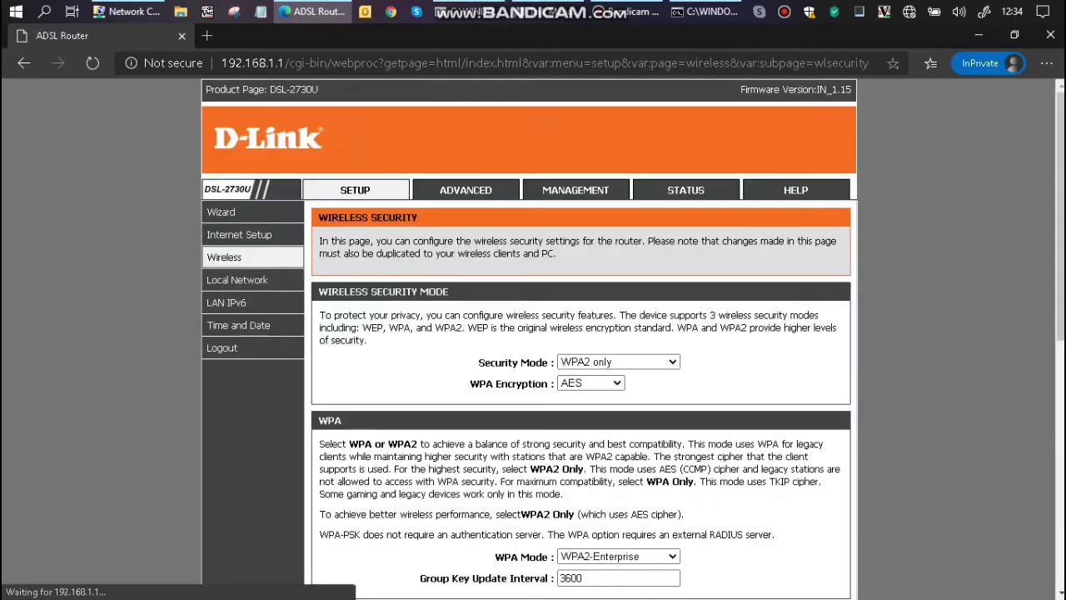
scroll(581, 333, "down", 3)
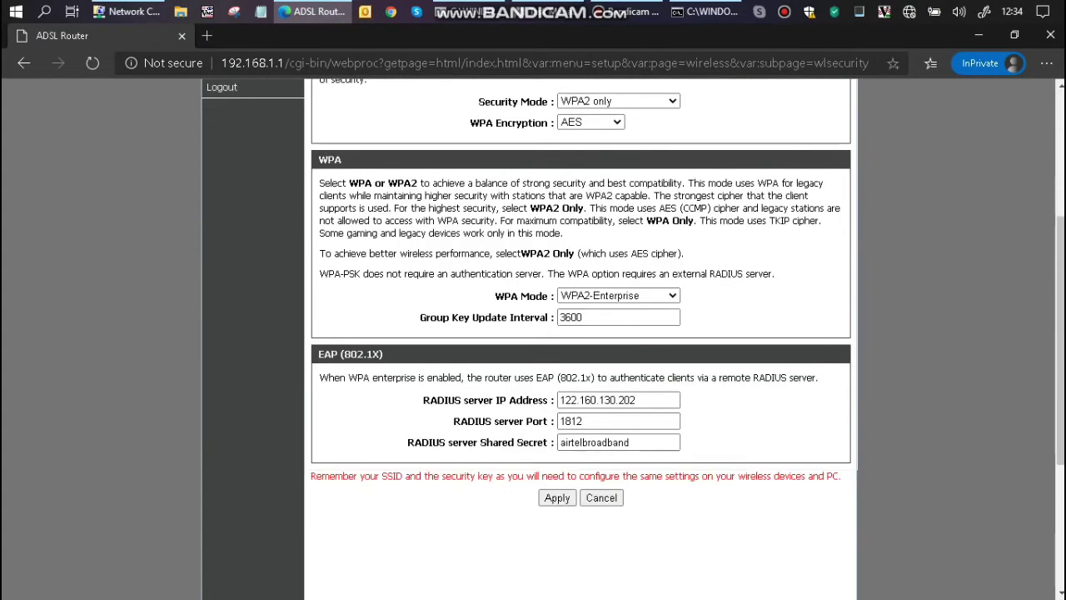
left_click(619, 101)
left_click(607, 172)
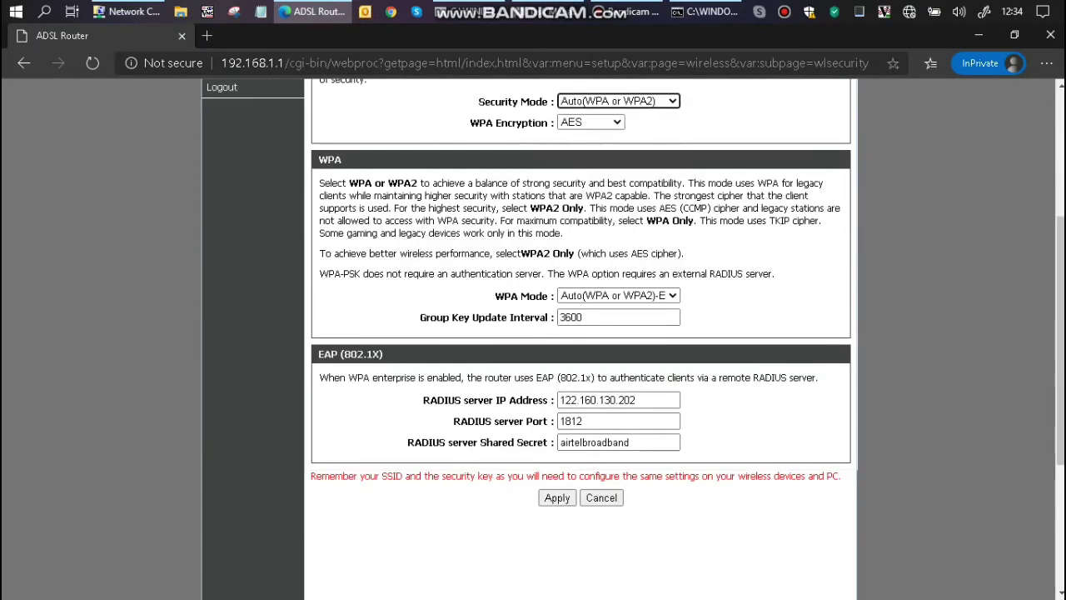
scroll(581, 333, "up", 1)
left_click(591, 227)
left_click(590, 298)
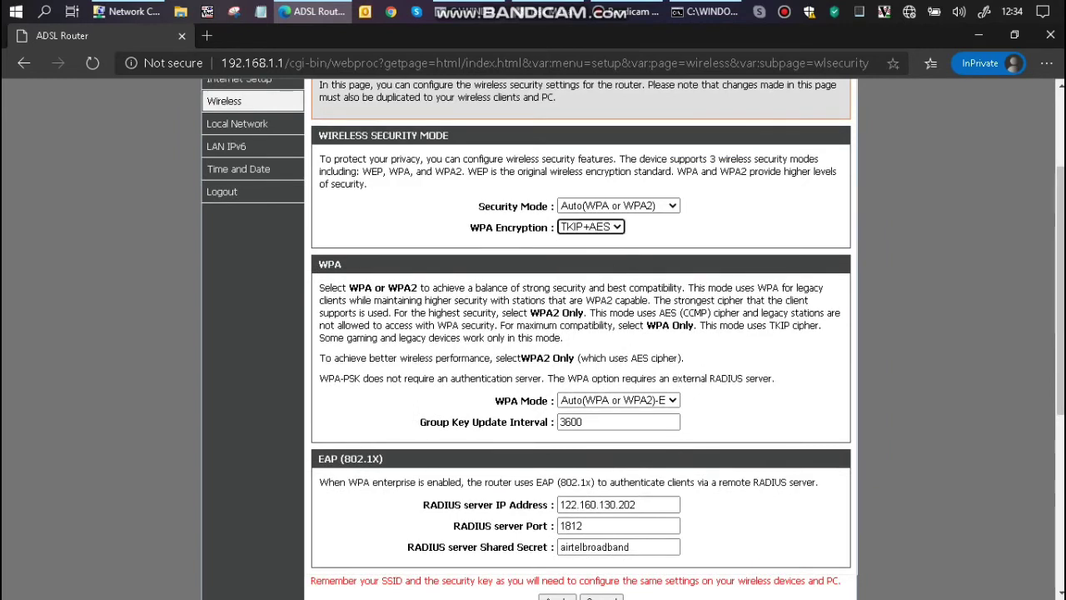
left_click(619, 400)
left_click(619, 422)
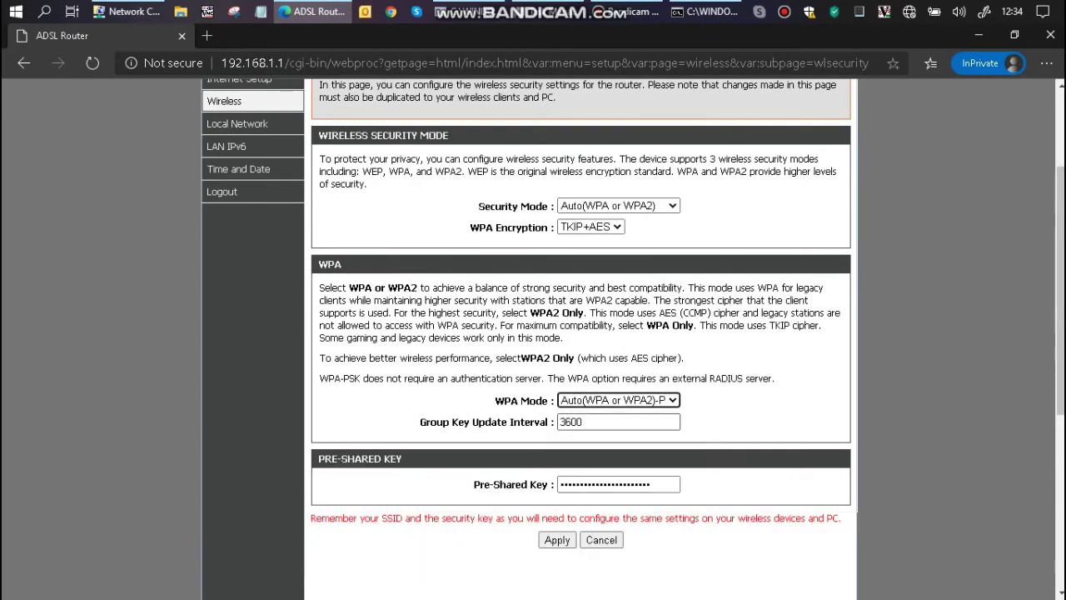
Clear the old pre-shared key and open a blank Notepad.
left_click(618, 484)
key("ctrl+a")
key("BackSpace")
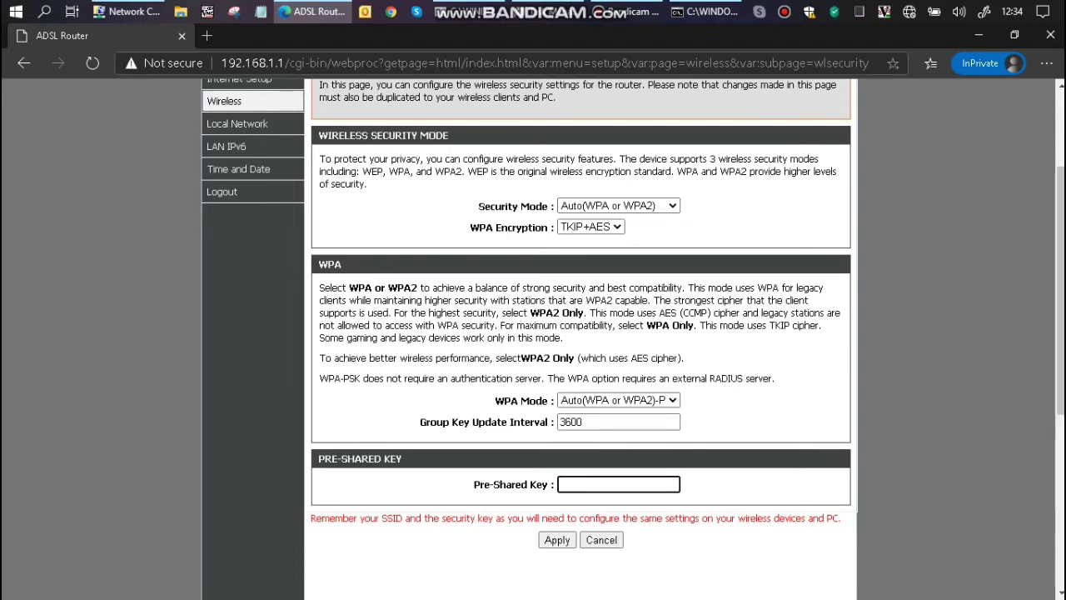
left_click(261, 11)
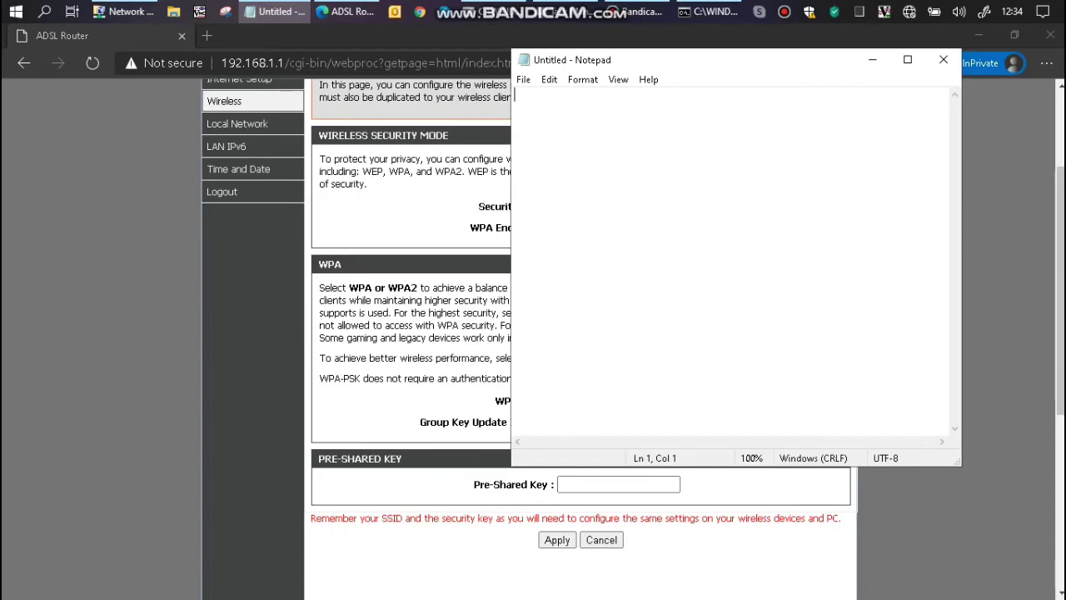
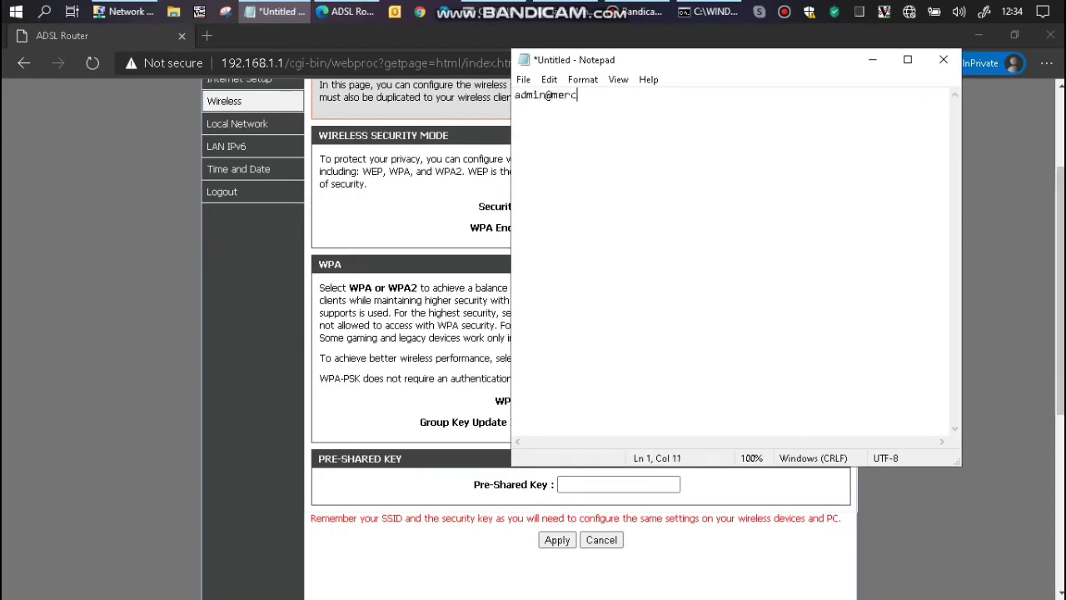
Write the new Wi-Fi passphrase in Notepad, paste it into Pre-Shared Key, and apply.
key("ctrl+a")
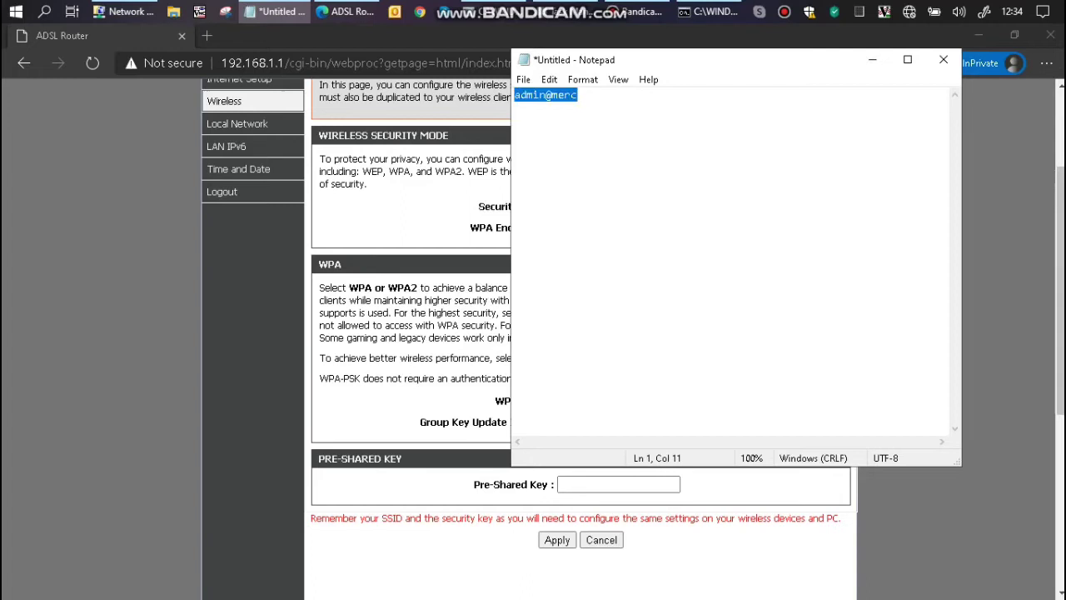
key("ctrl+c")
key("alt+Tab")
key("ctrl+v")
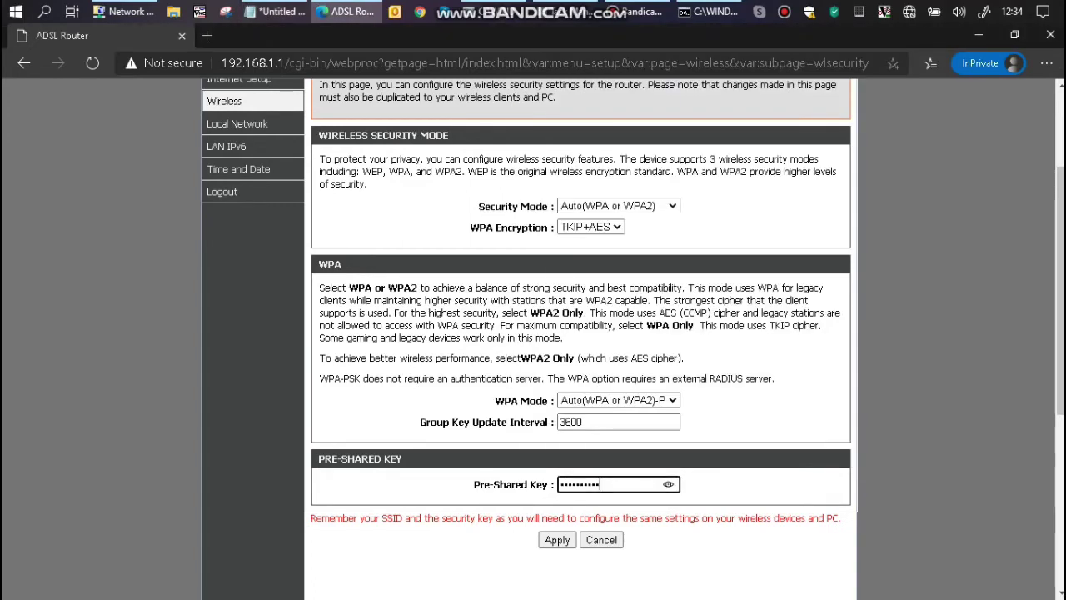
left_click(668, 484)
left_click(557, 540)
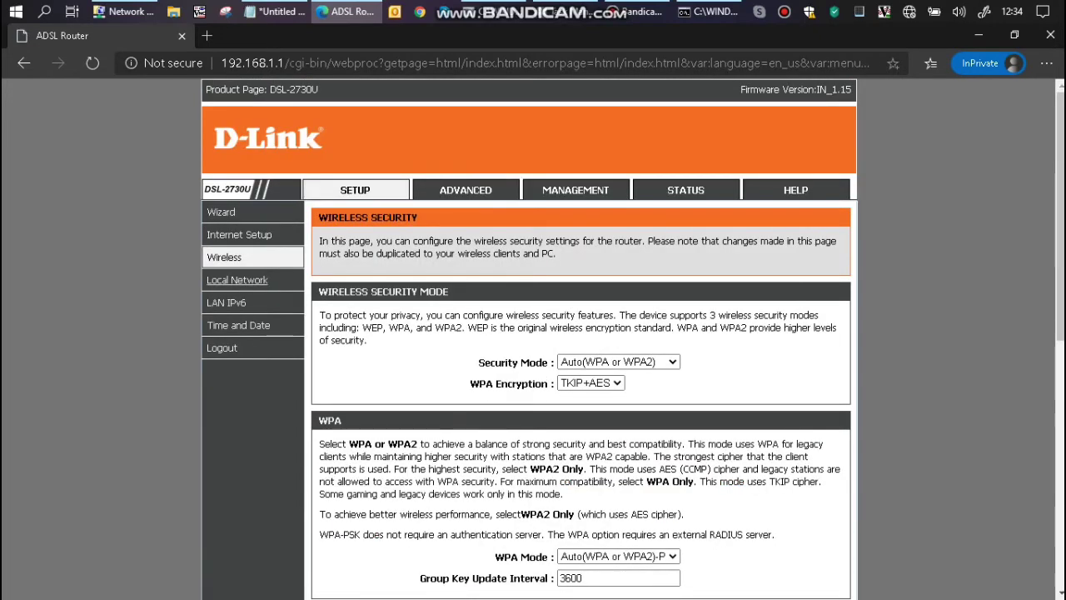
Apply the Local Network settings with Enable DHCP Server unchecked.
left_click(237, 280)
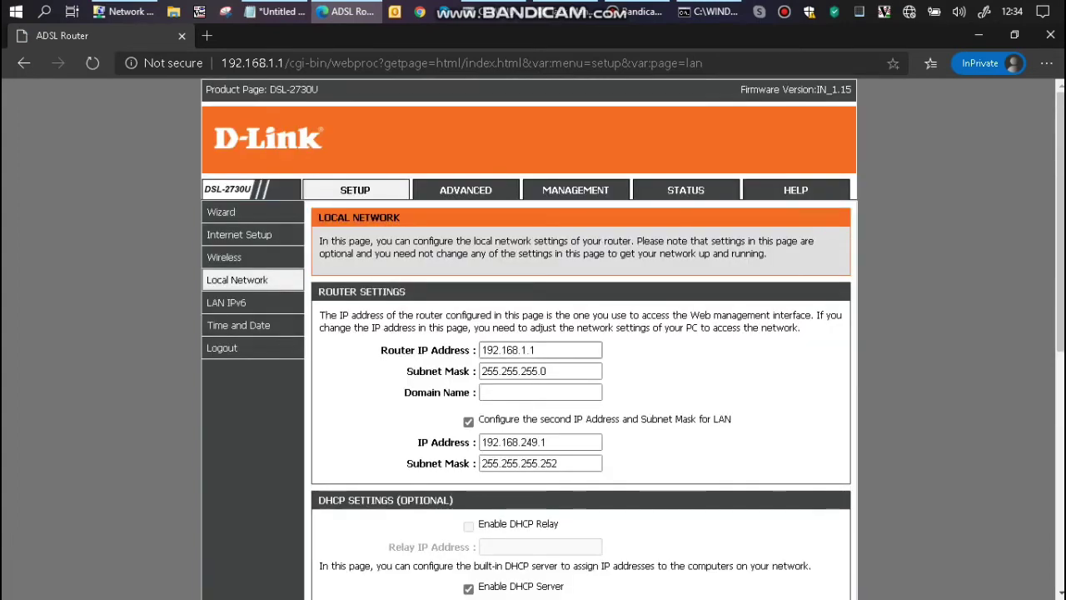
scroll(533, 334, "down", 2)
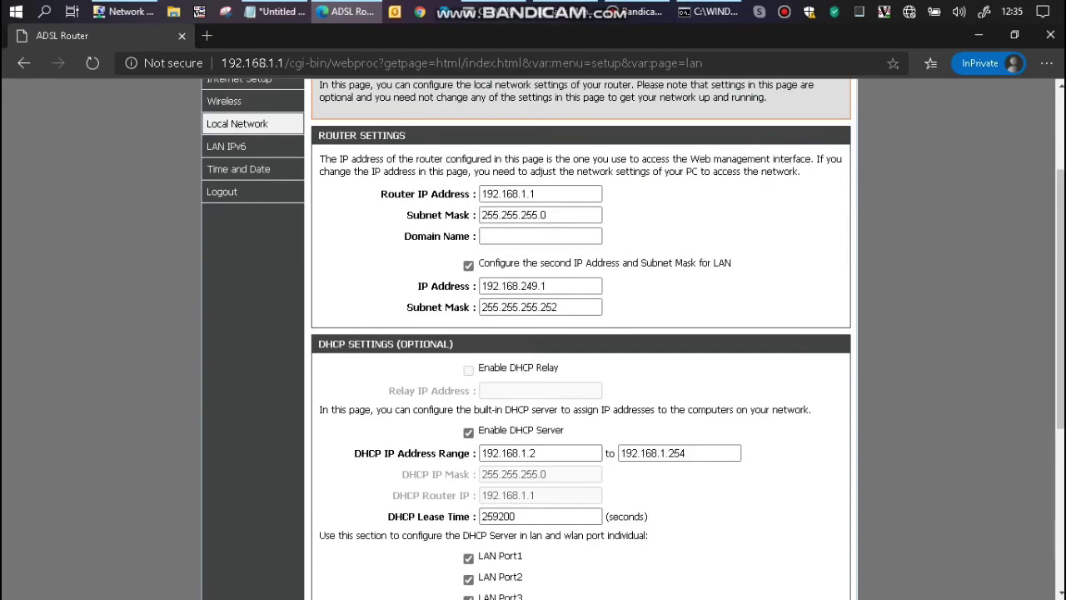
left_click_drag(479, 430, 564, 430)
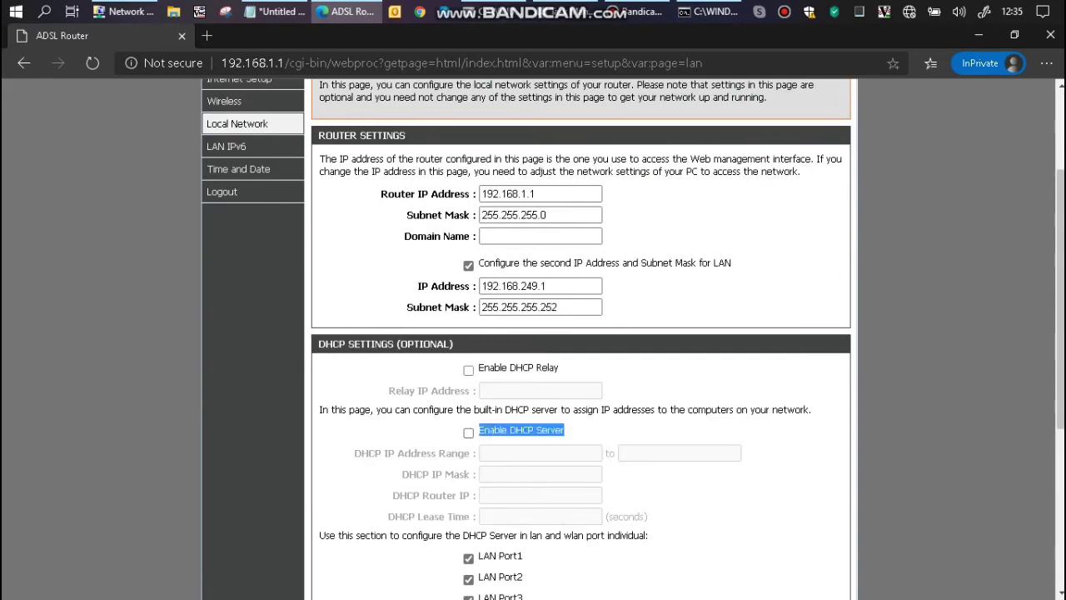
scroll(533, 333, "down", 2)
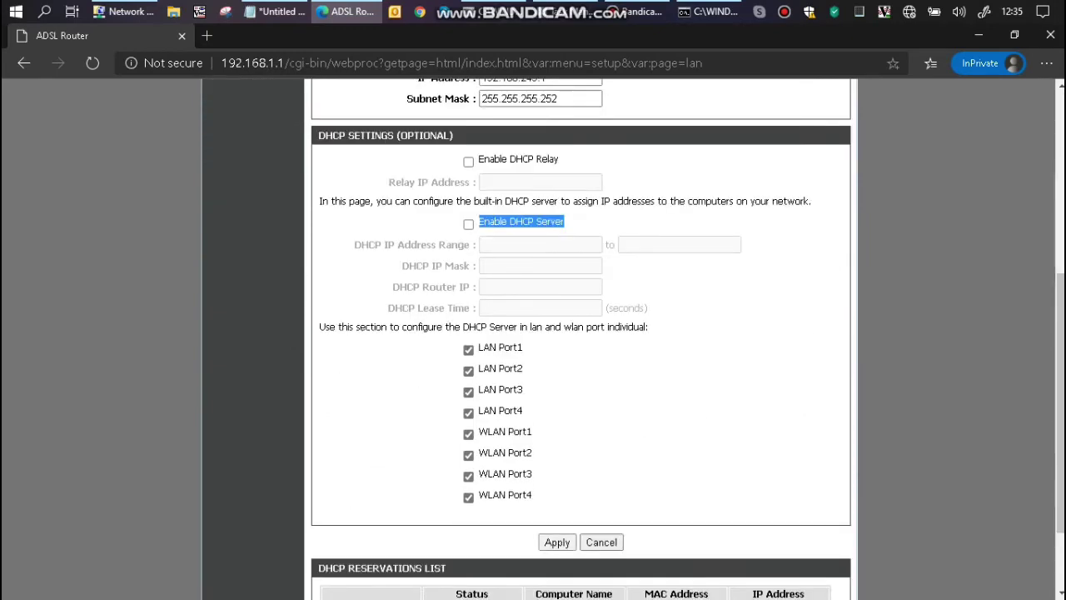
left_click(557, 543)
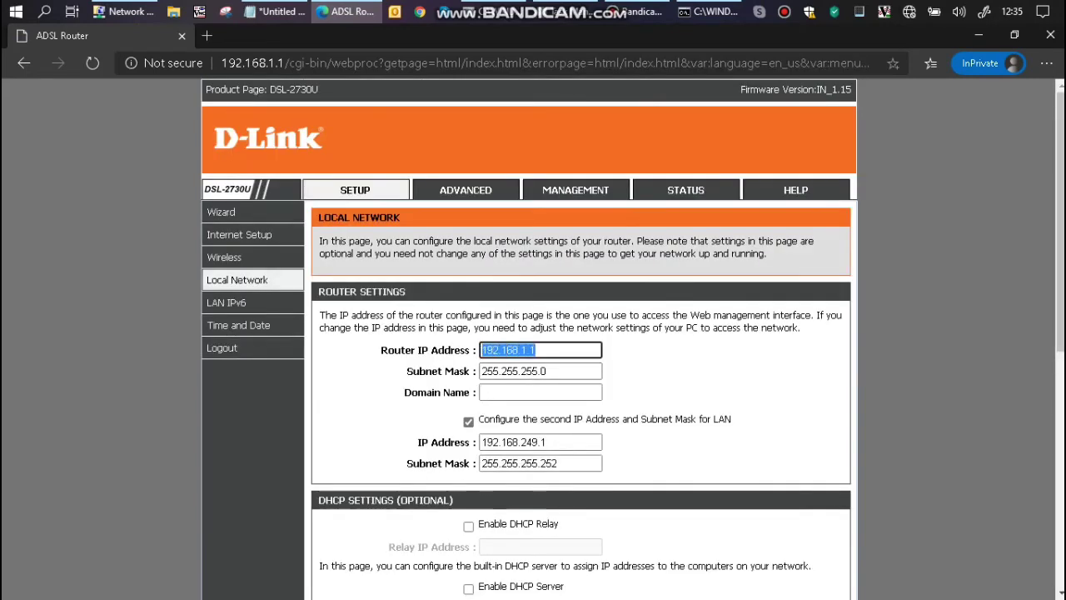
Enter 10.175.70.1 as the router IP address, keeping the second LAN IP setting enabled.
type("10.17")
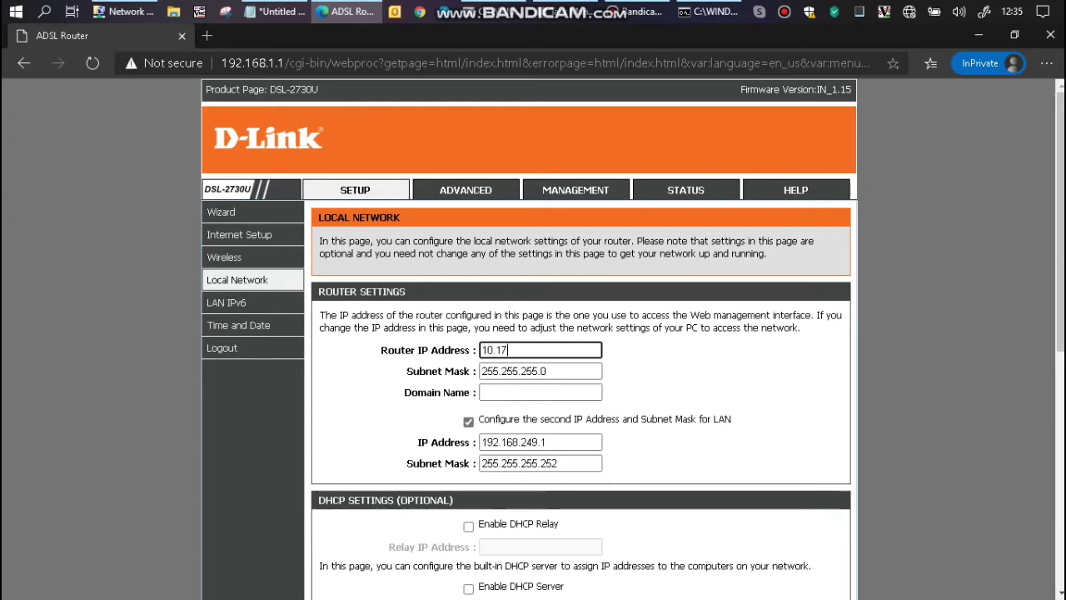
type("5.70.1")
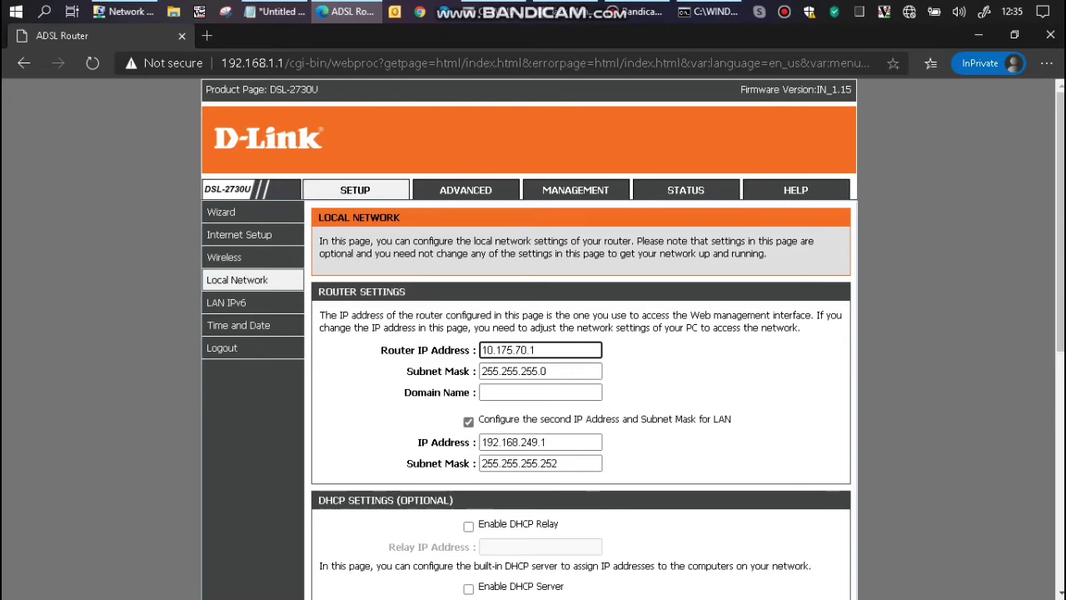
scroll(534, 333, "down", 4)
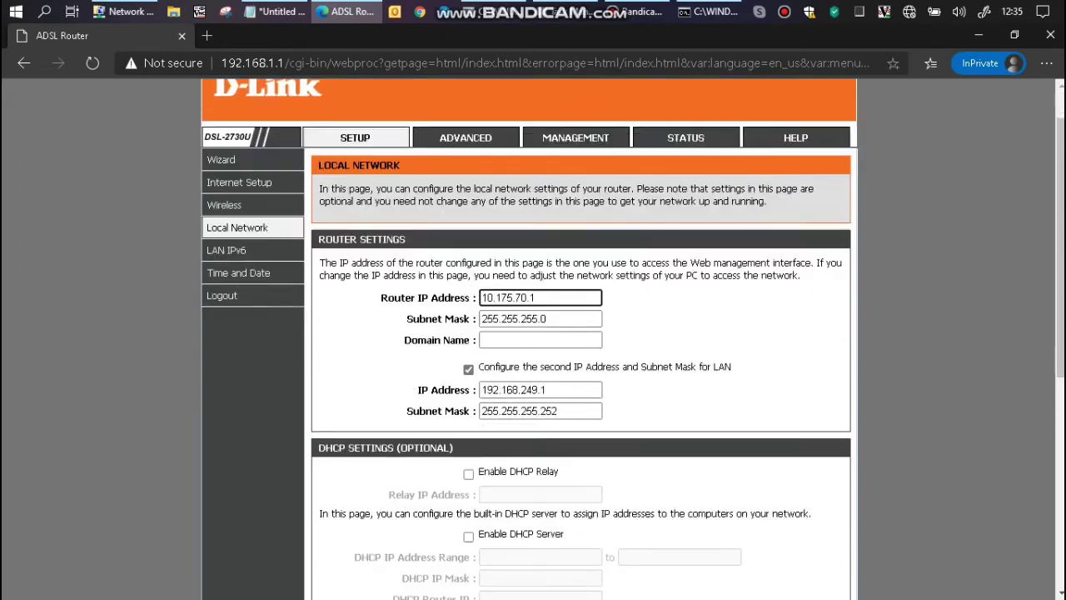
scroll(533, 334, "up", 2)
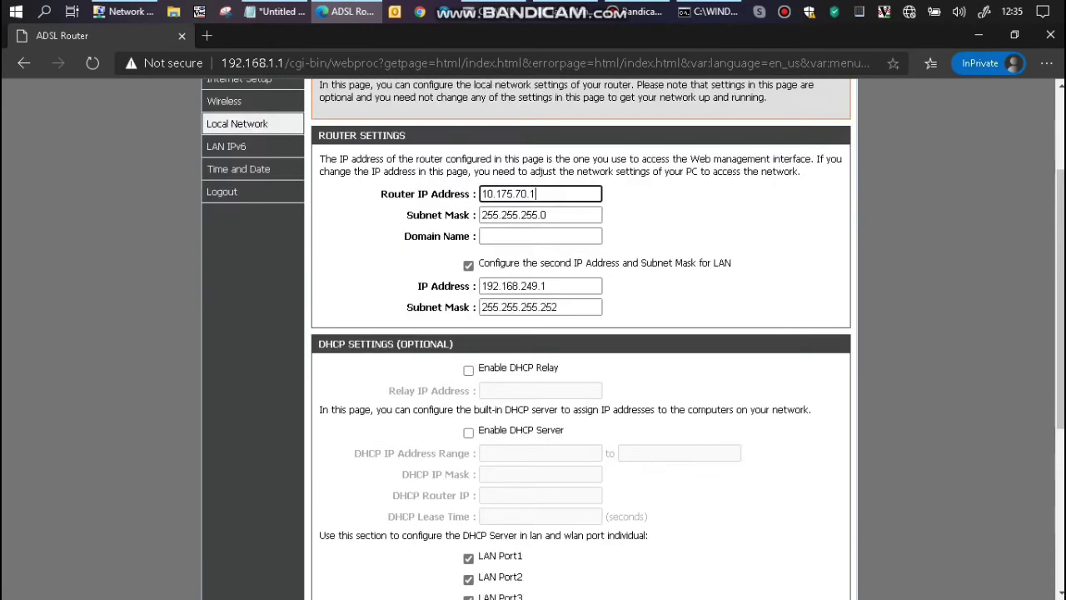
left_click(468, 265)
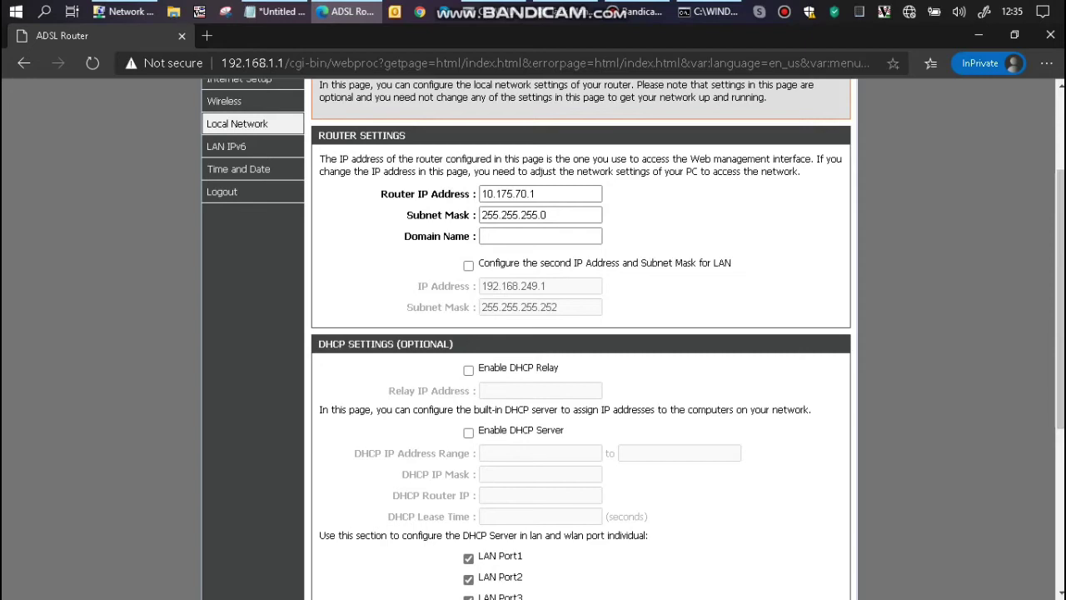
key("space")
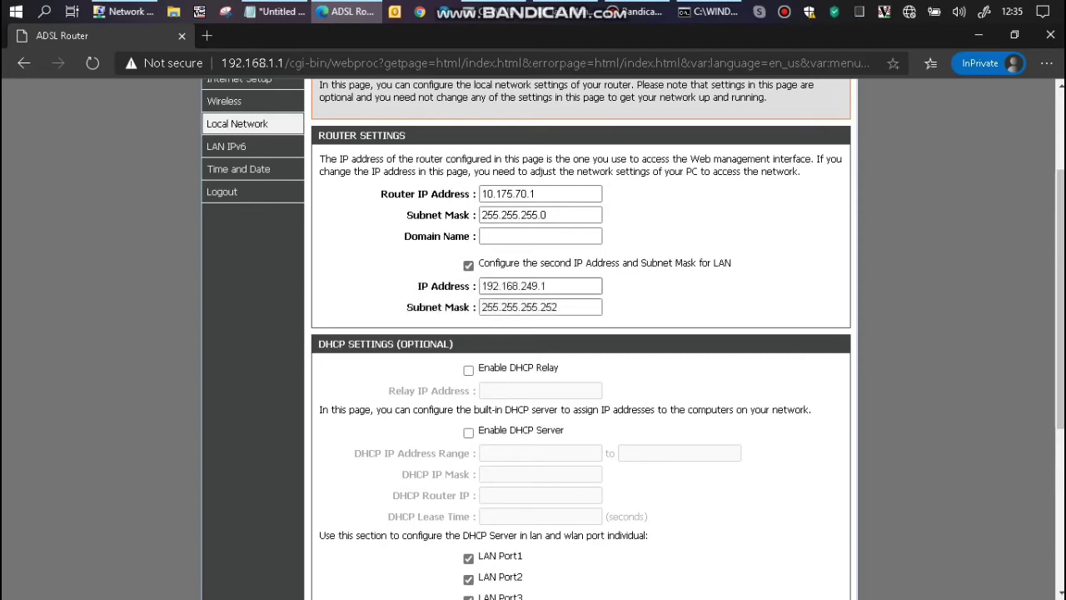
Set the second LAN IP to 192.168.1.1 with mask 255.255.255.0, apply, then move the ping window aside.
left_click(541, 285)
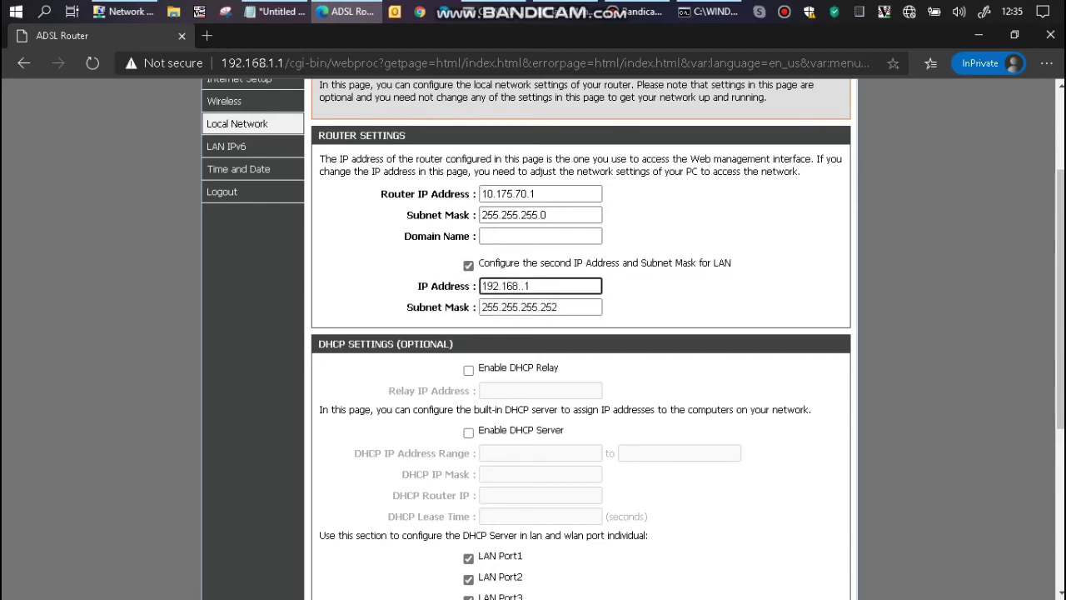
left_click(559, 306)
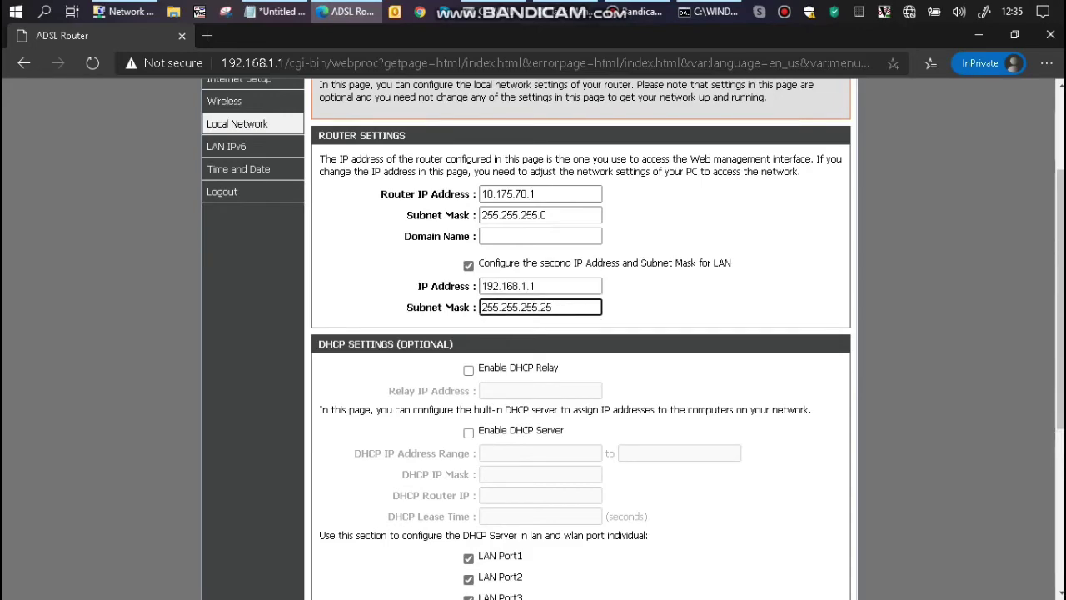
scroll(581, 333, "down", 4)
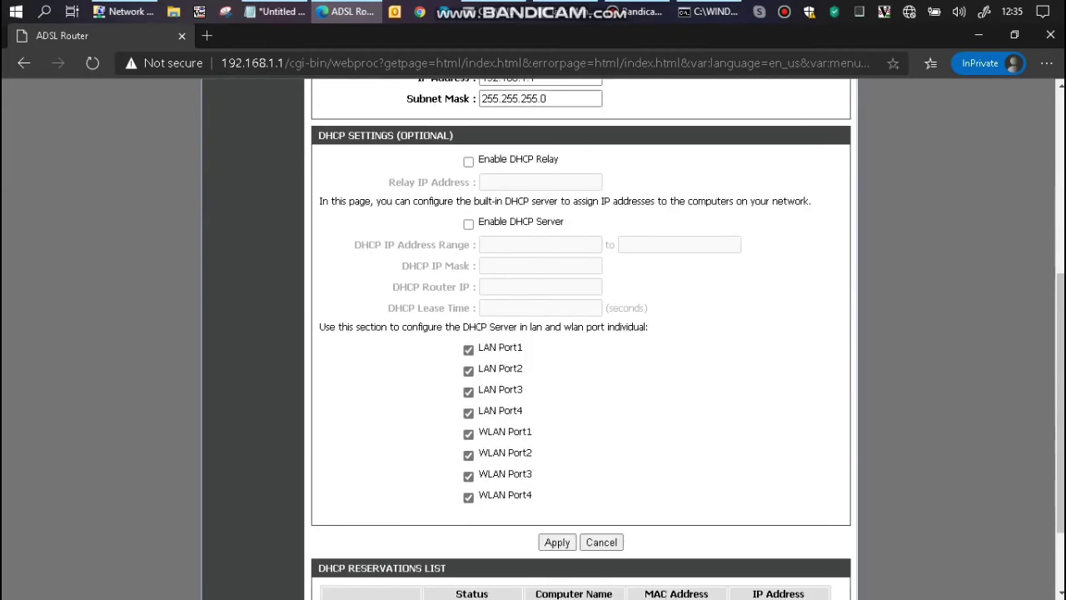
left_click(557, 434)
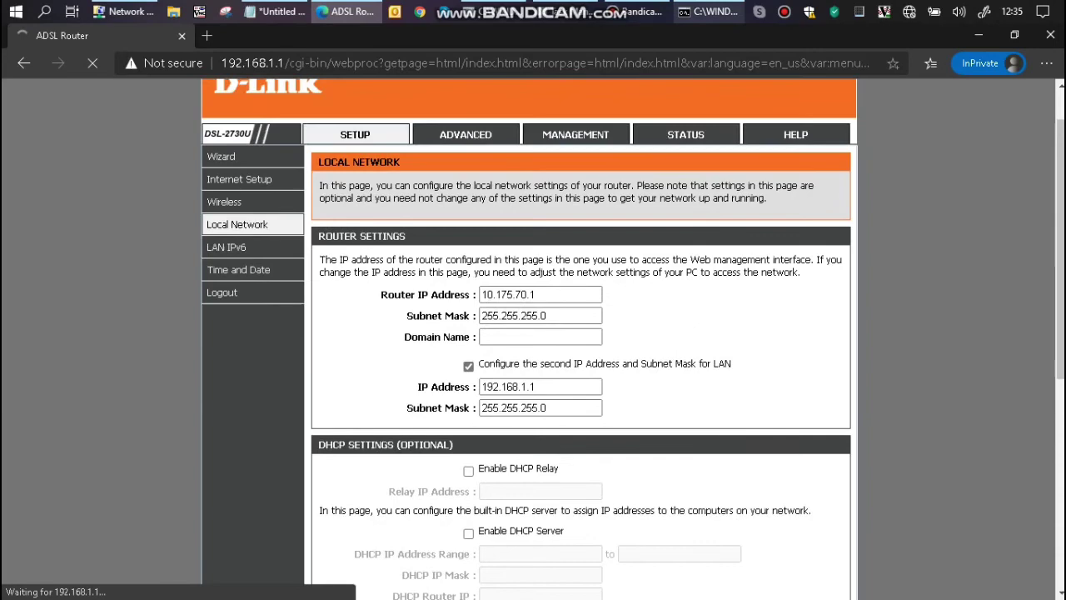
left_click(708, 12)
left_click_drag(556, 209, 881, 175)
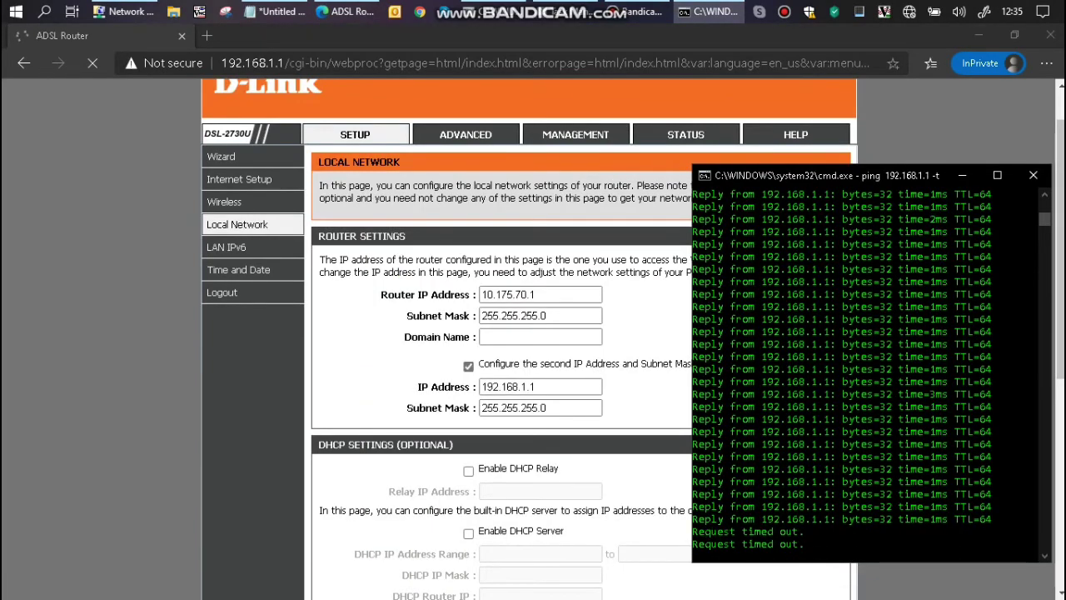
Stop the timed-out ping to 192.168.1.1 and start a continuous ping to 10.175.70.1.
left_click(875, 419)
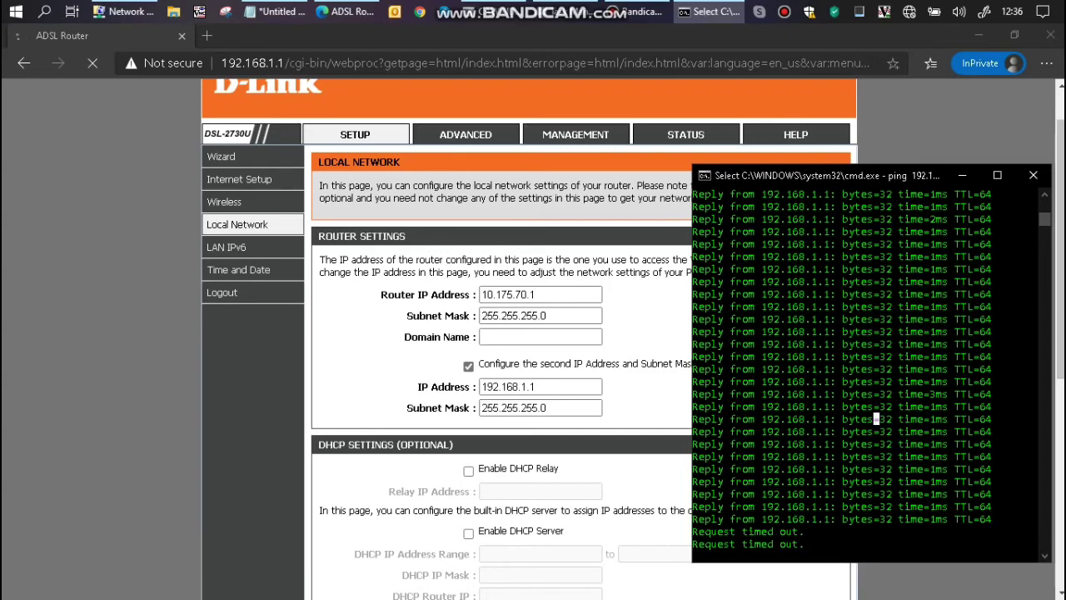
key("Escape")
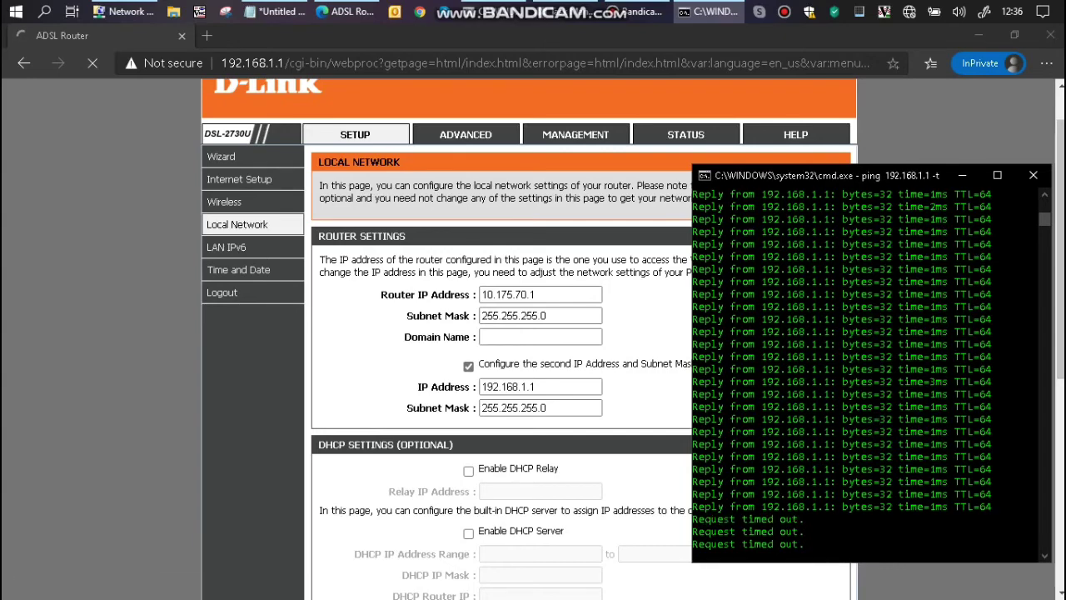
key("ctrl+c")
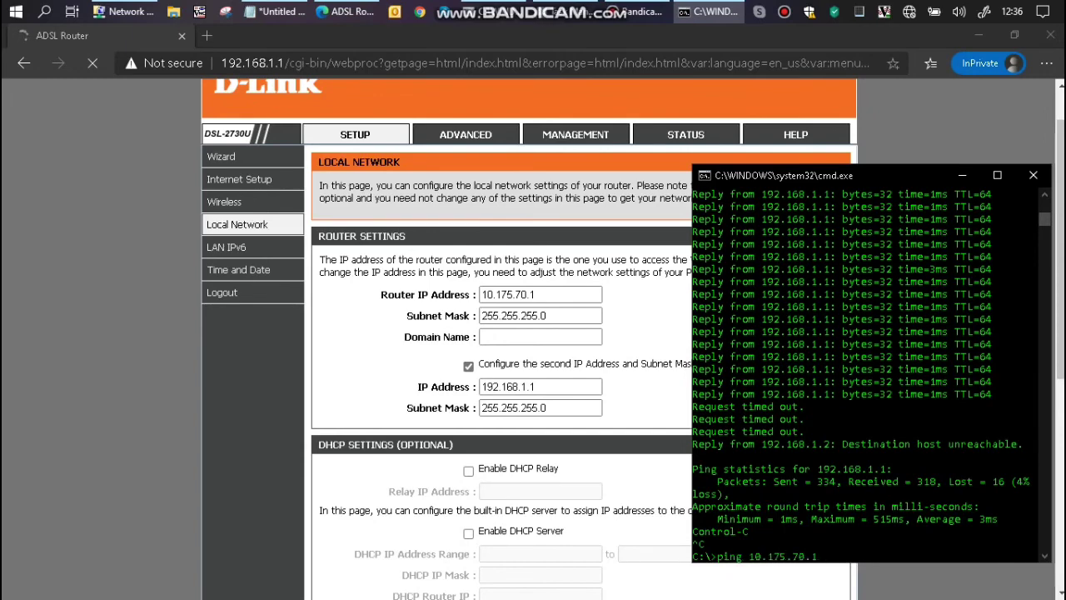
type("ping 10.175.70.1 -t")
key("Return")
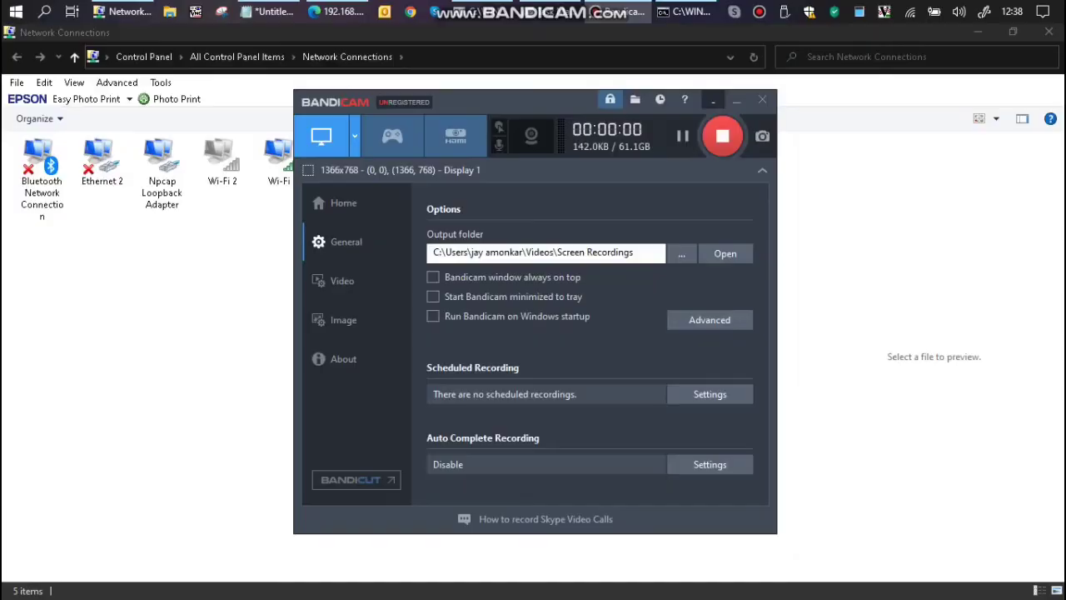
Confirm Wi-Fi 3 has IPv4 10.175.70.252 via gateway 10.175.70.3, then return to Edge's address bar.
left_click(713, 100)
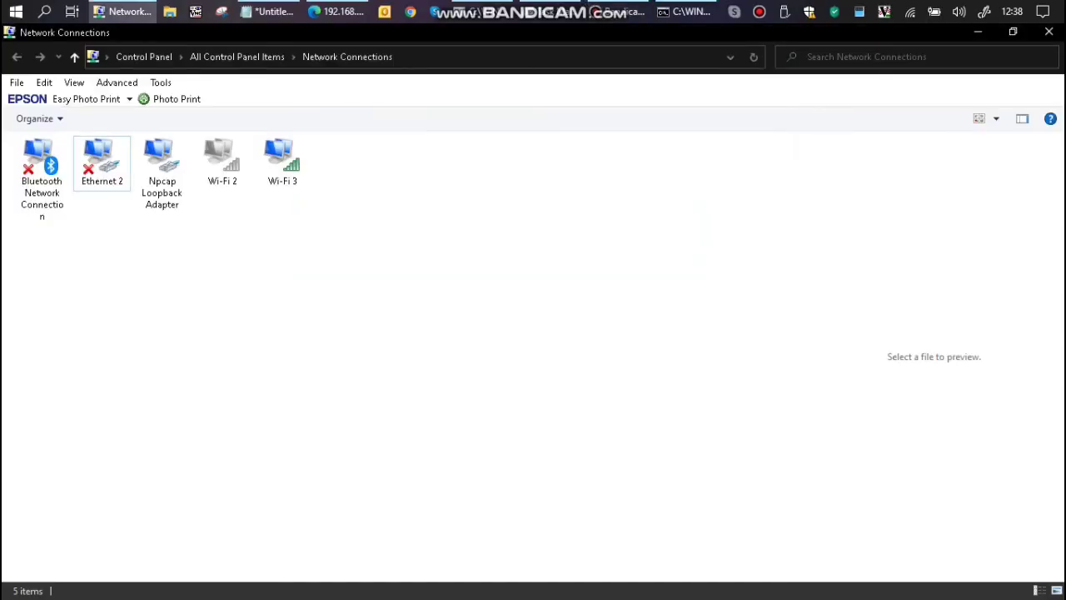
key("alt+Tab")
double_click(283, 160)
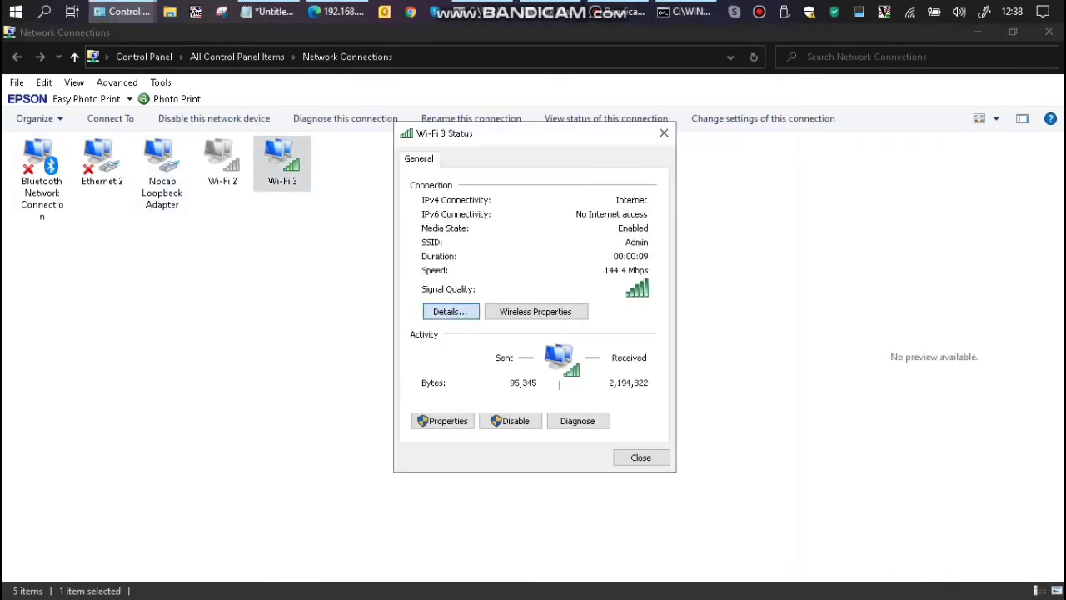
left_click(450, 311)
left_click(456, 325)
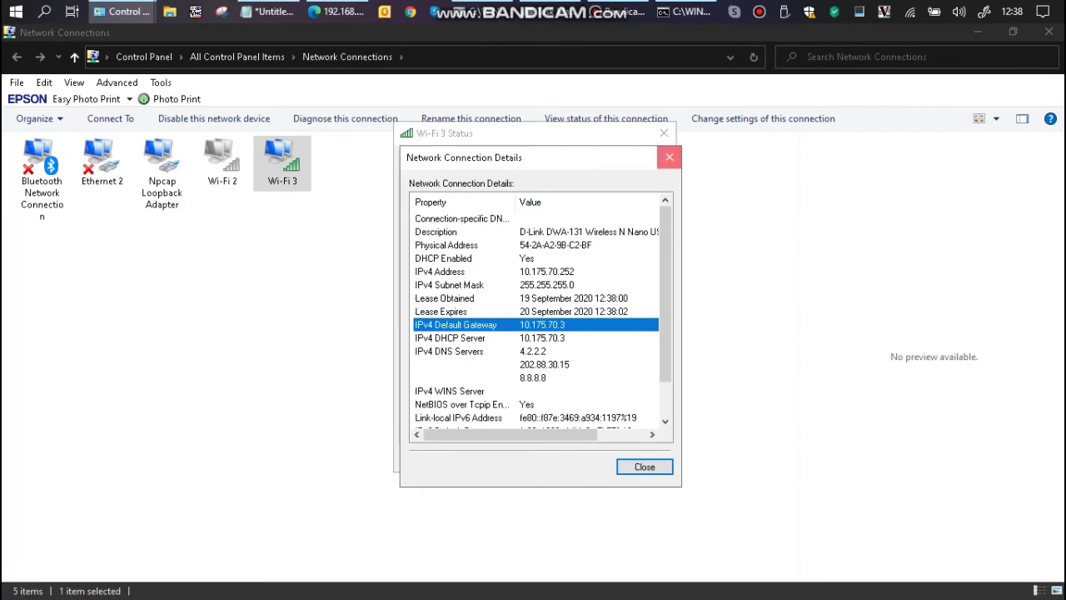
left_click(669, 157)
left_click(664, 134)
left_click(338, 12)
left_click(227, 62)
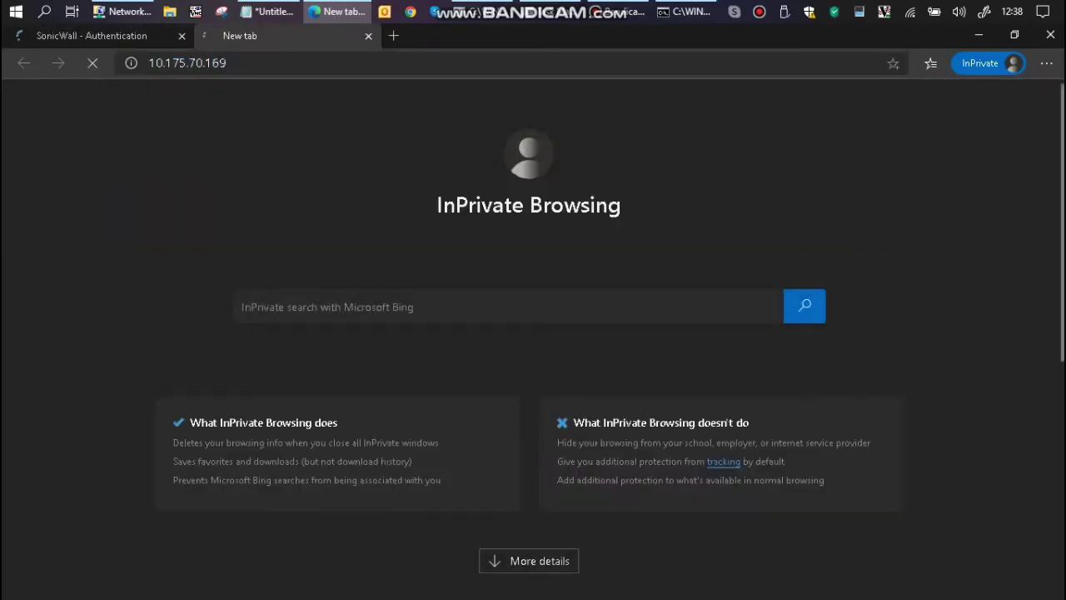
Load the router's Setup page at 10.175.70.1 after removing the autocompleted '69' suffix.
key("Delete")
key("Return")
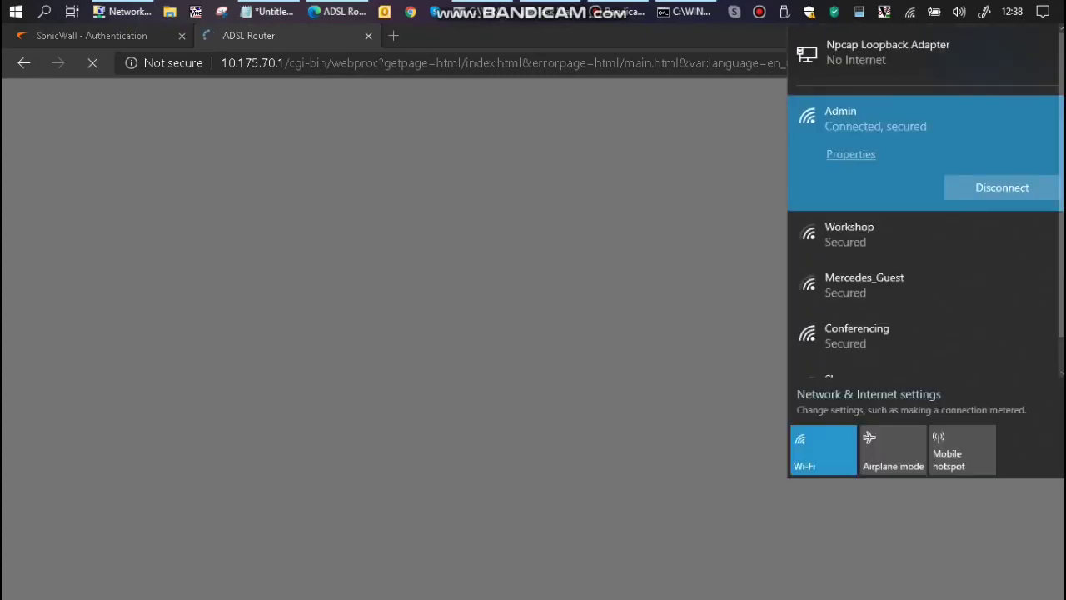
scroll(858, 292, "down", 1)
left_click(858, 295)
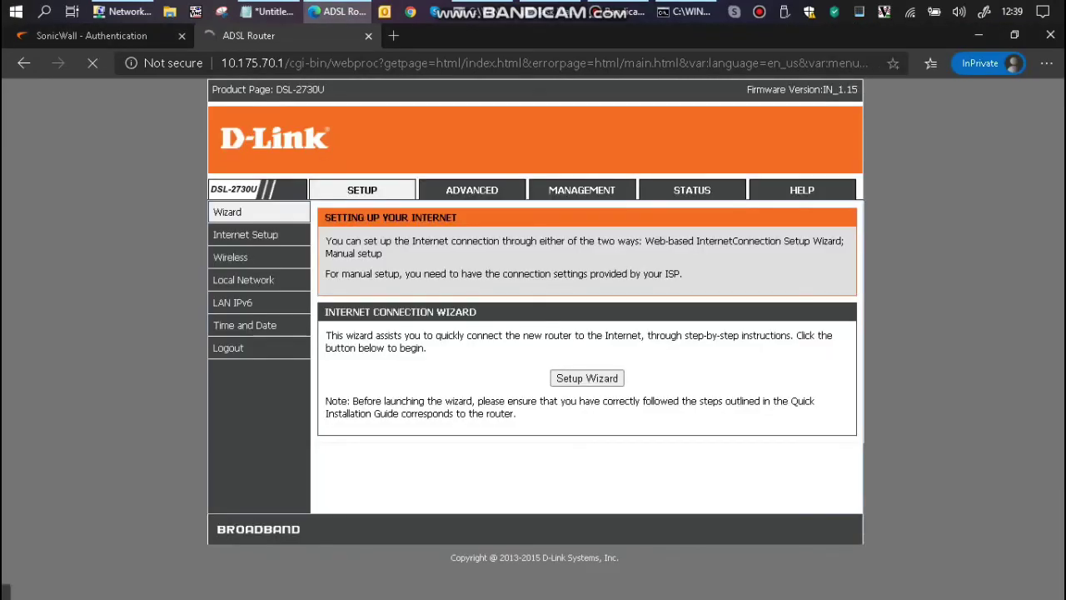
left_click(759, 11)
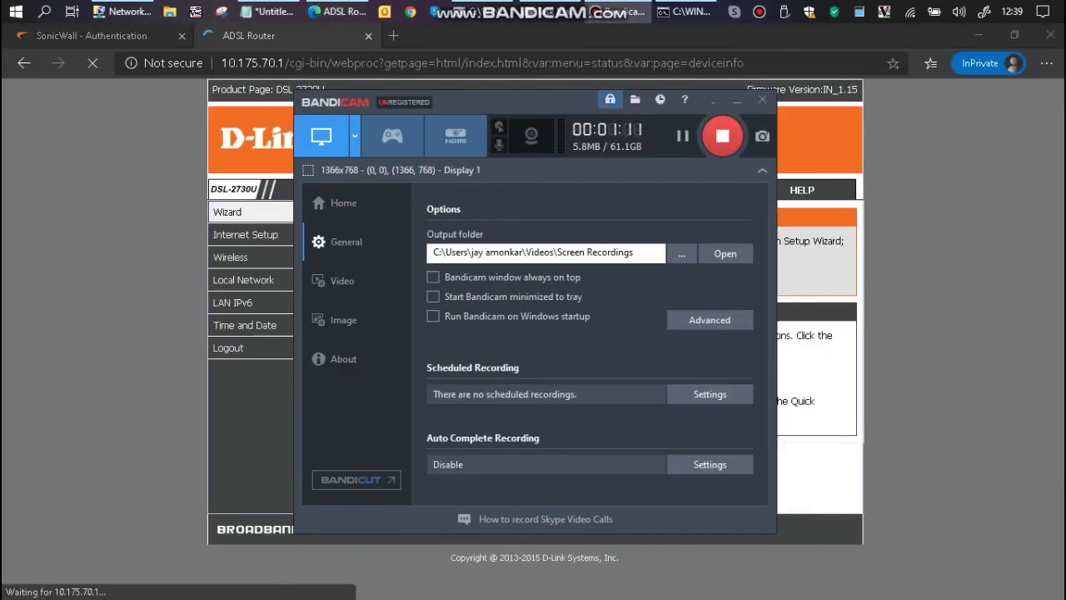